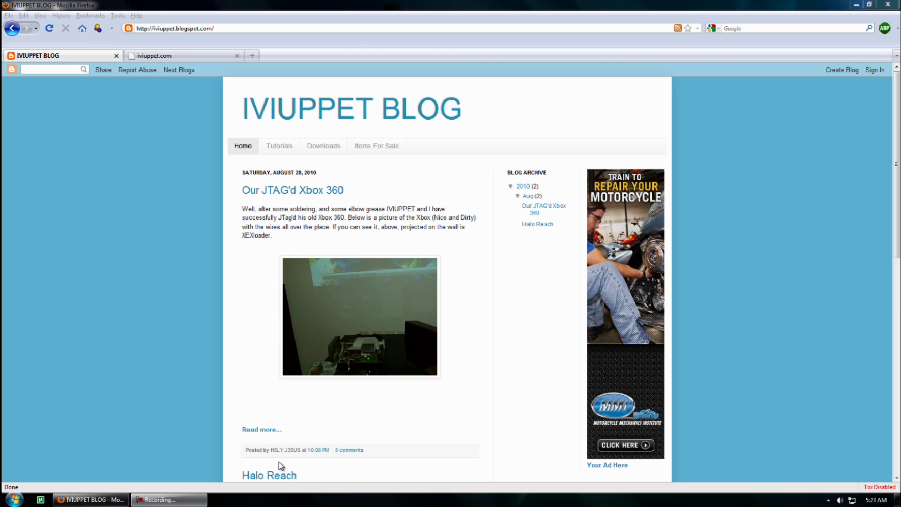
View the parked iviuppet.com tab, close it, and look over the remaining IVIUPPET BLOG page
left_click(175, 54)
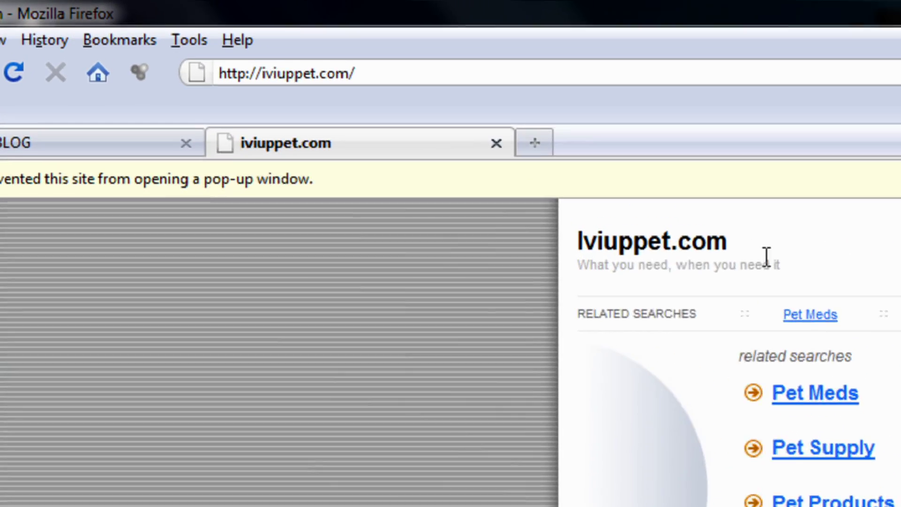
left_click_drag(352, 104, 316, 93)
left_click(195, 86)
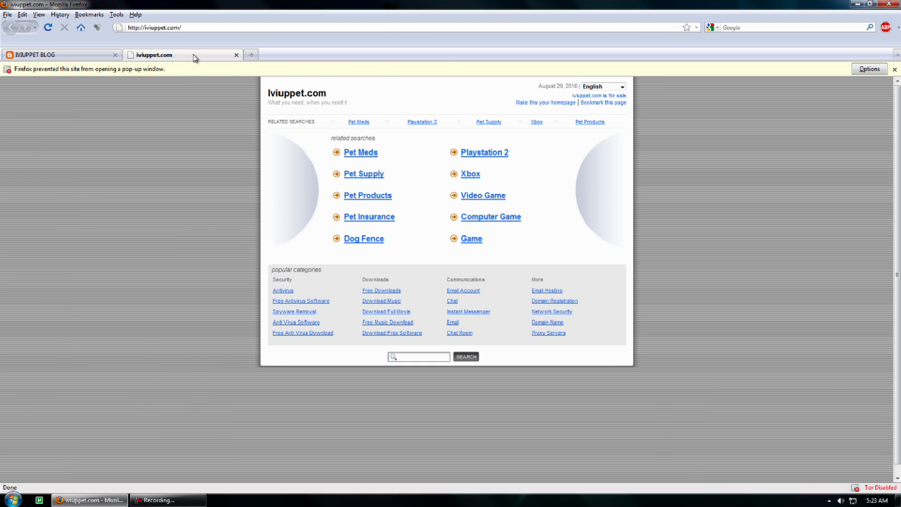
middle_click(194, 56)
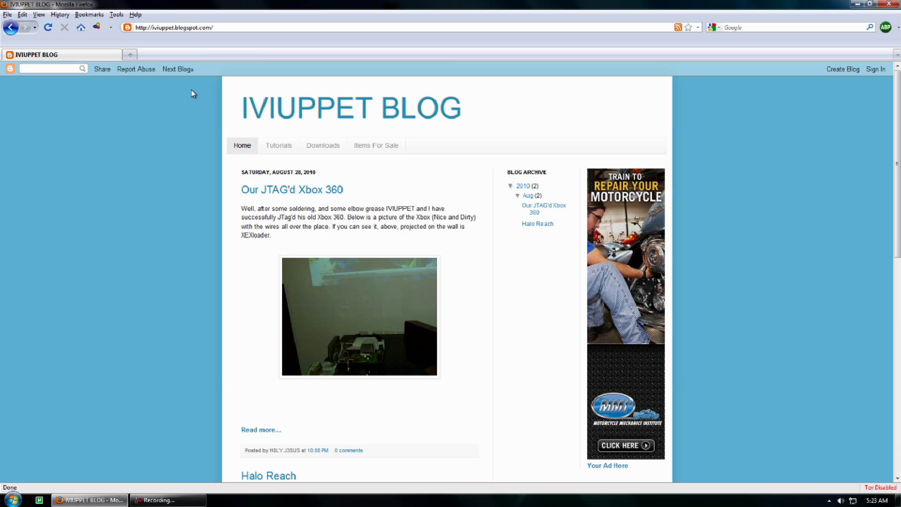
left_click_drag(230, 104, 499, 121)
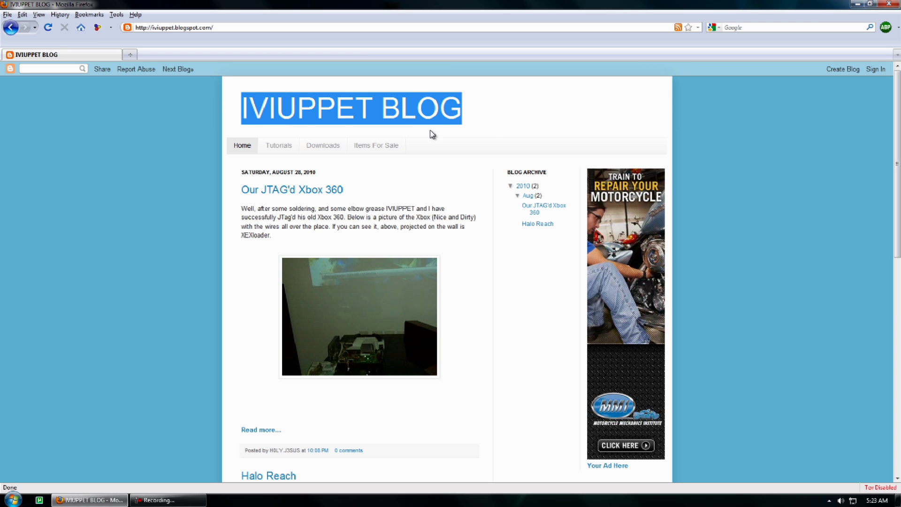
left_click(183, 123)
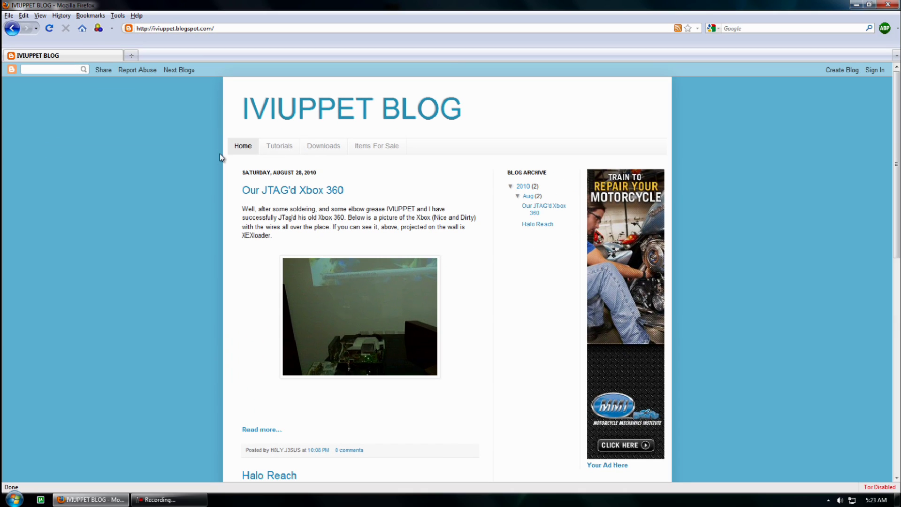
scroll(219, 188, "down", 9)
scroll(219, 227, "up", 9)
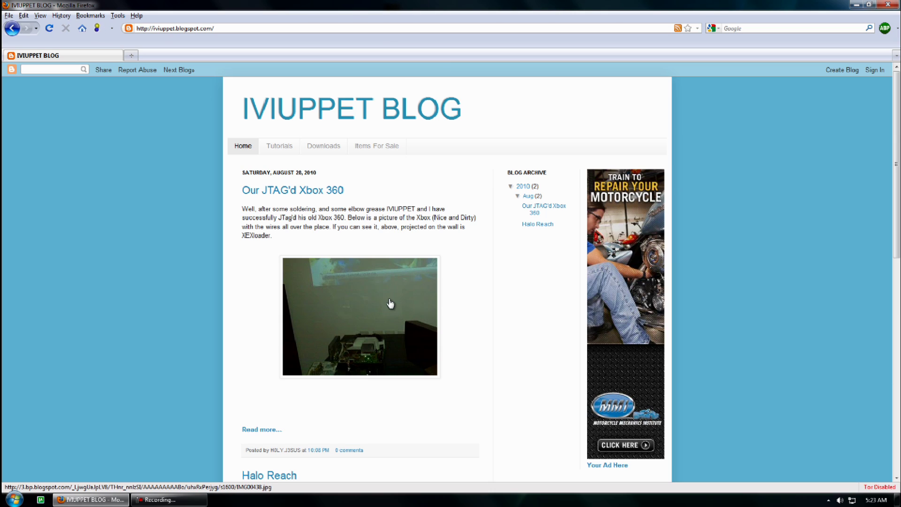
Close Firefox and move the VMware Player desktop shortcut further right
left_click(889, 4)
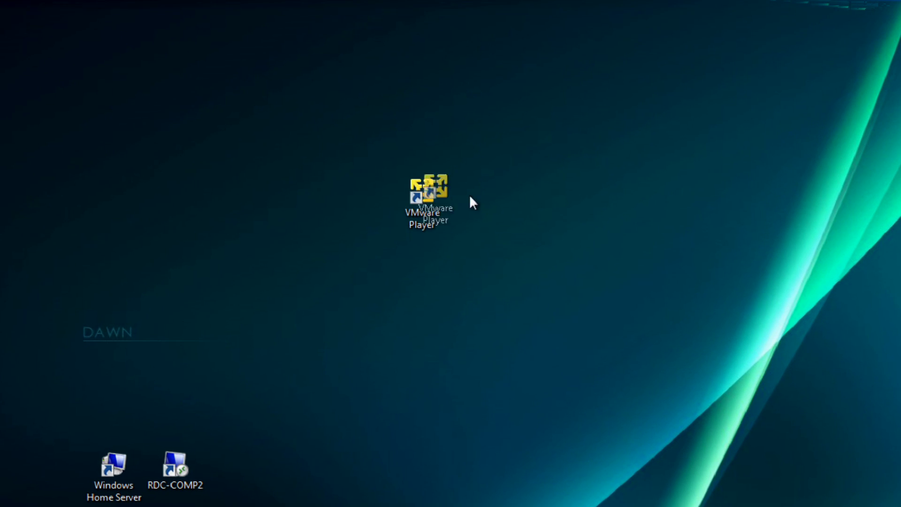
left_click_drag(431, 205, 555, 205)
left_click(548, 110)
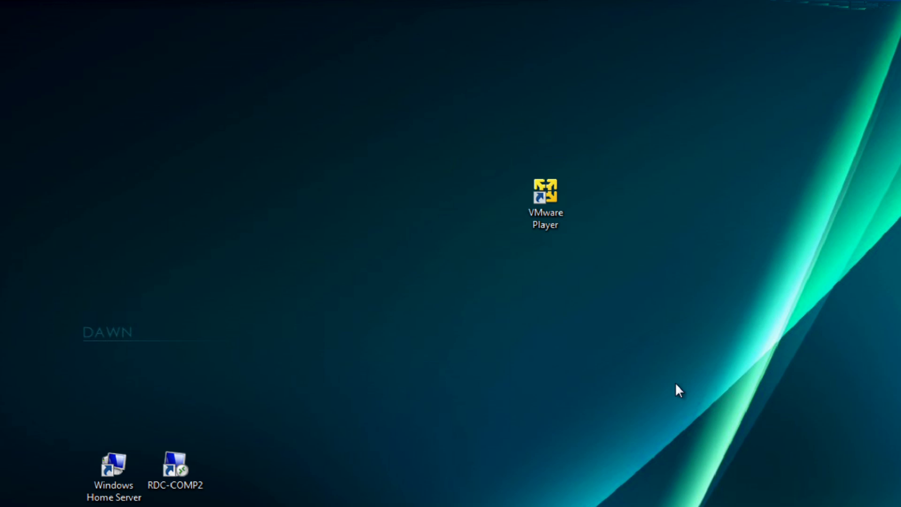
Launch VMware Player, view the suspended Ubuntu machine's details, then close the player
double_click(556, 190)
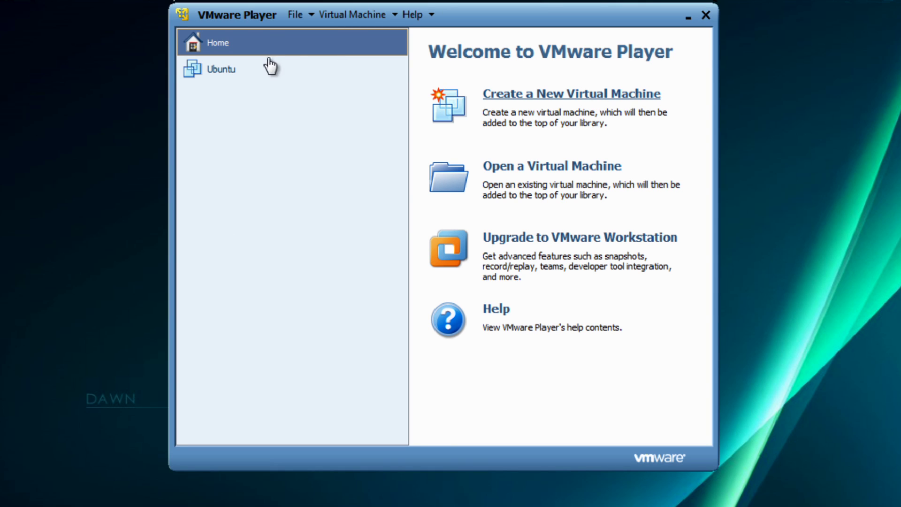
left_click(237, 68)
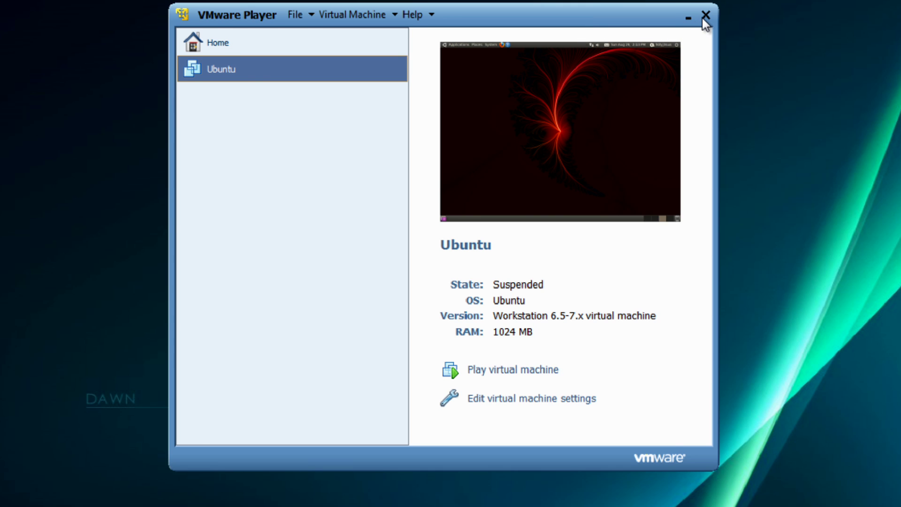
left_click_drag(702, 18, 730, 32)
left_click(733, 30)
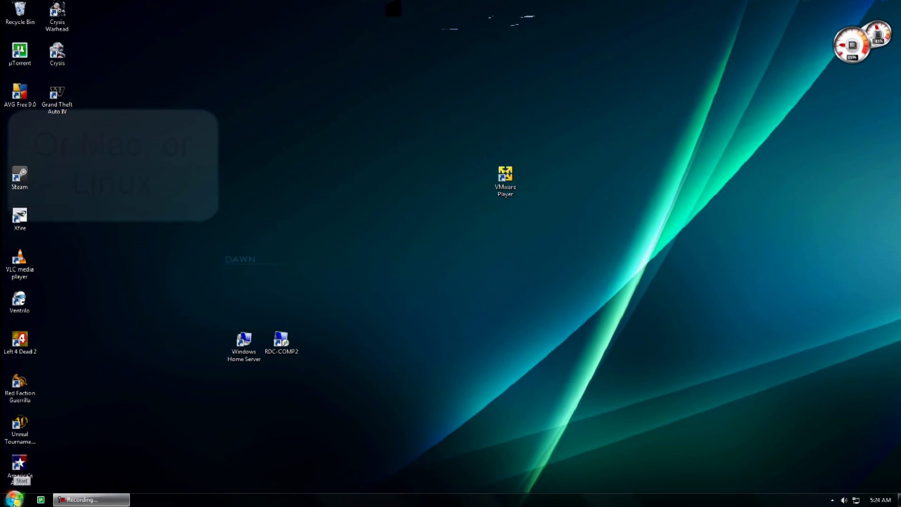
left_click(14, 499)
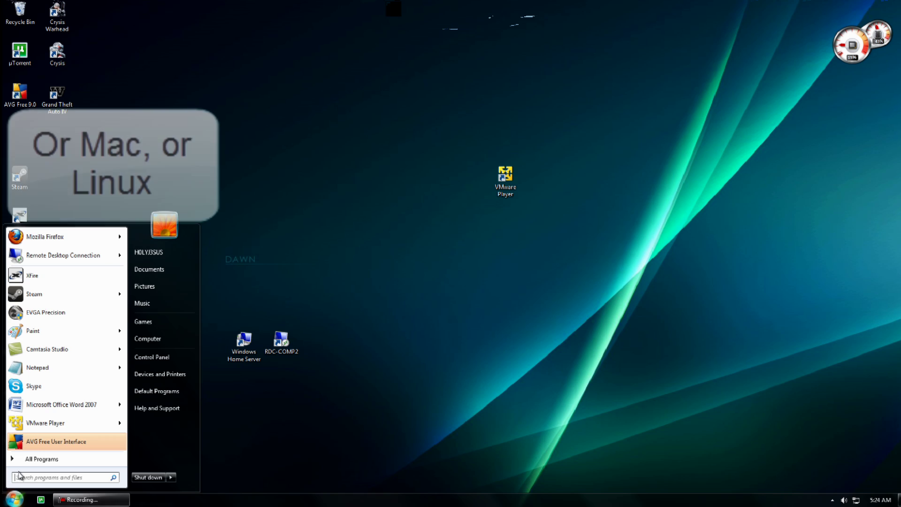
left_click(47, 239)
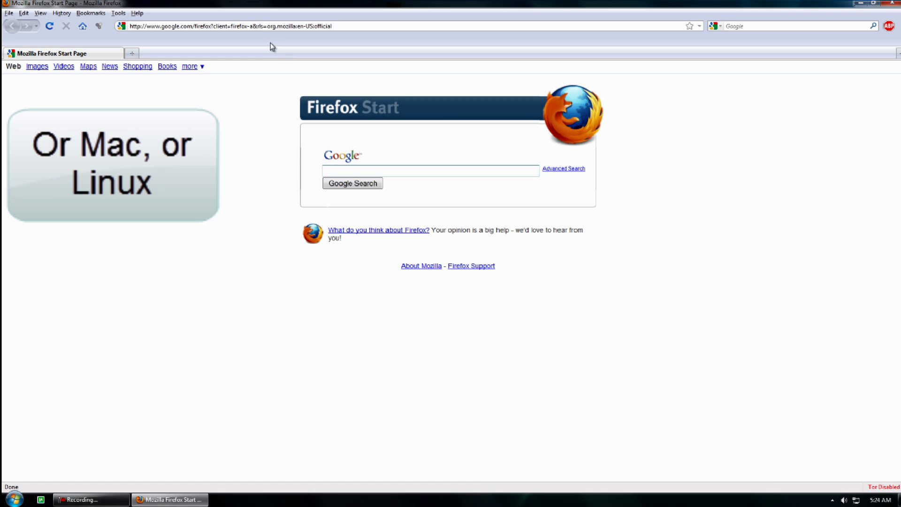
left_click(272, 26)
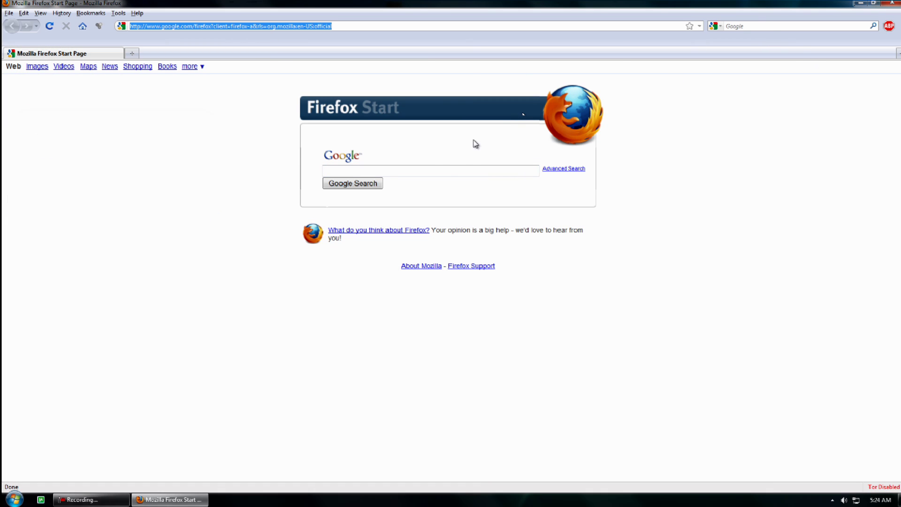
left_click(447, 168)
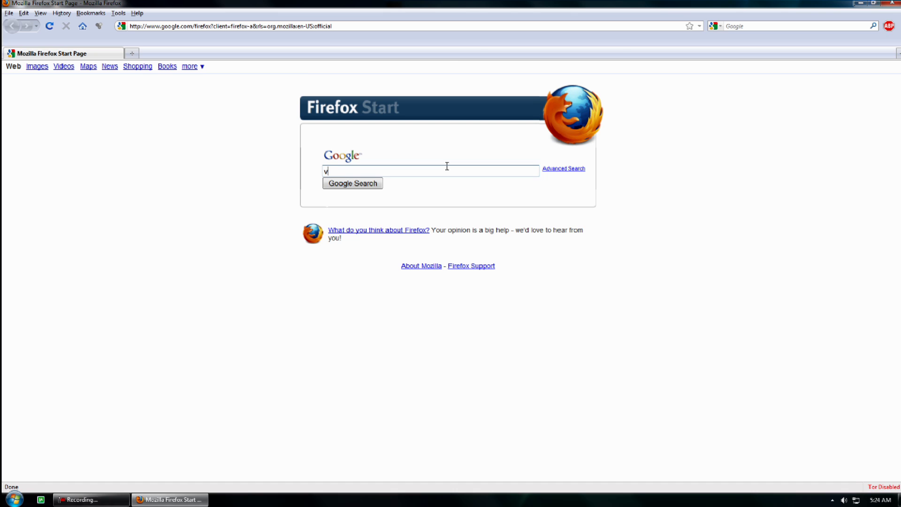
type("vmware player")
key("Return")
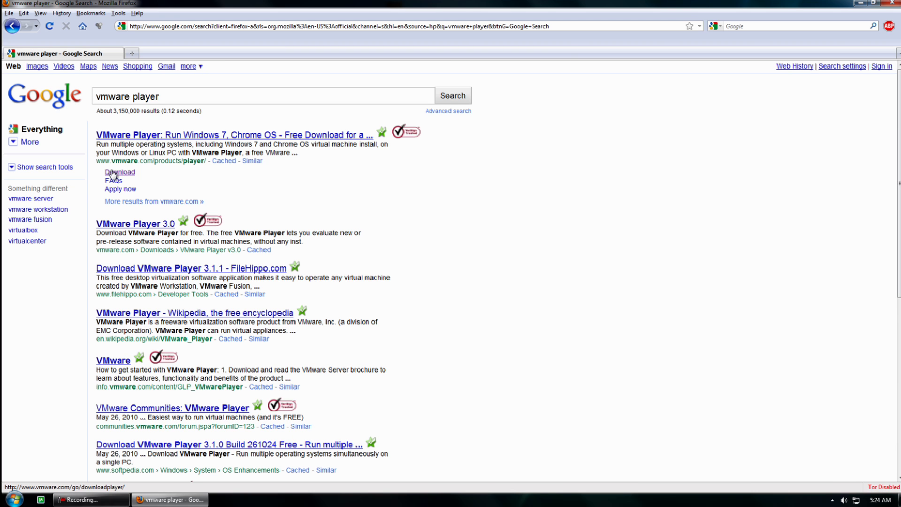
left_click(113, 173)
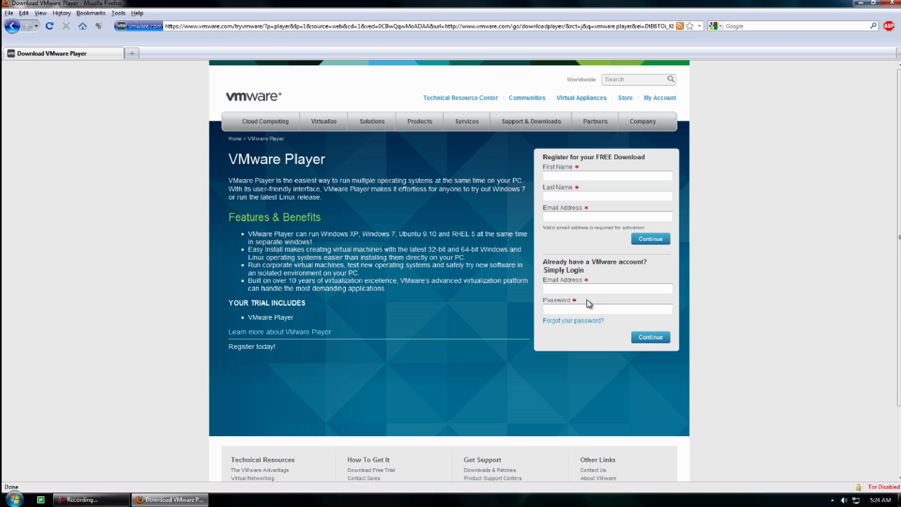
left_click(599, 289)
left_click_drag(549, 157, 648, 174)
left_click(615, 177)
left_click(895, 2)
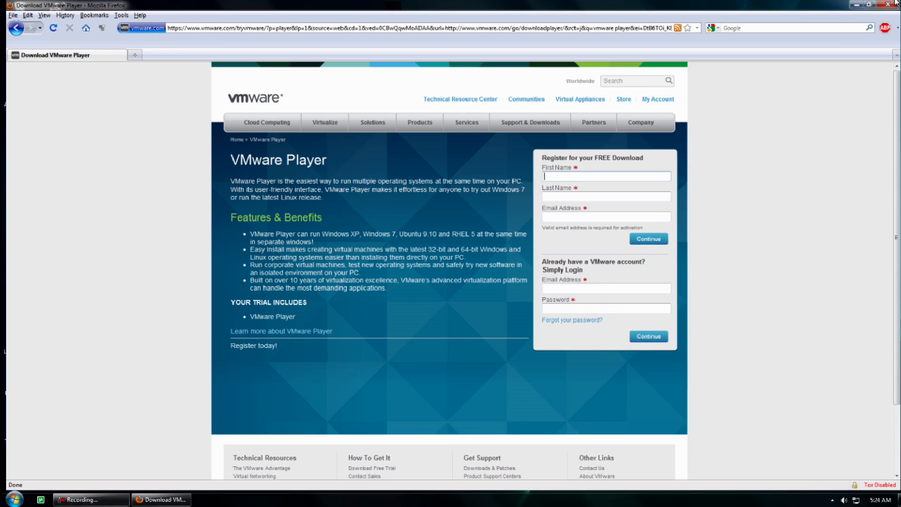
left_click_drag(518, 171, 449, 172)
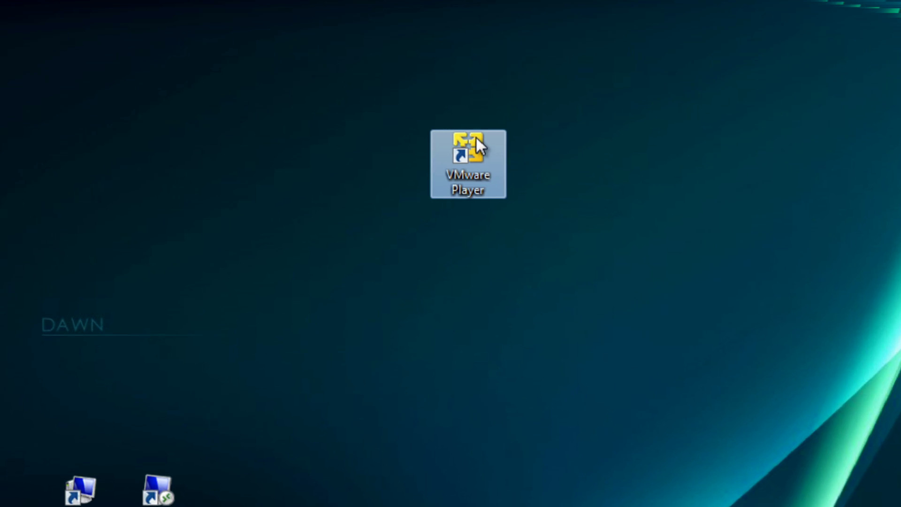
Launch VMware Player, start a new virtual machine, and pick ubuntu-10.04-desktop-i386.iso as the installer image
double_click(475, 141)
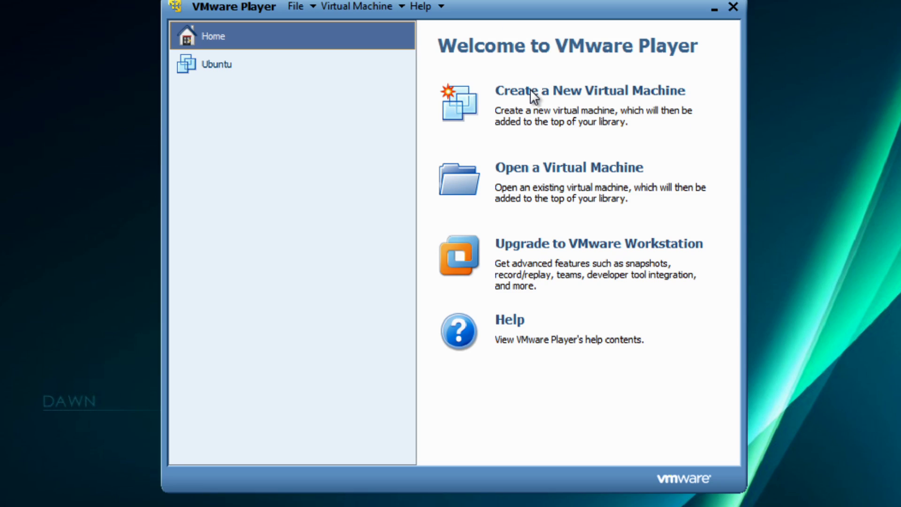
left_click(602, 123)
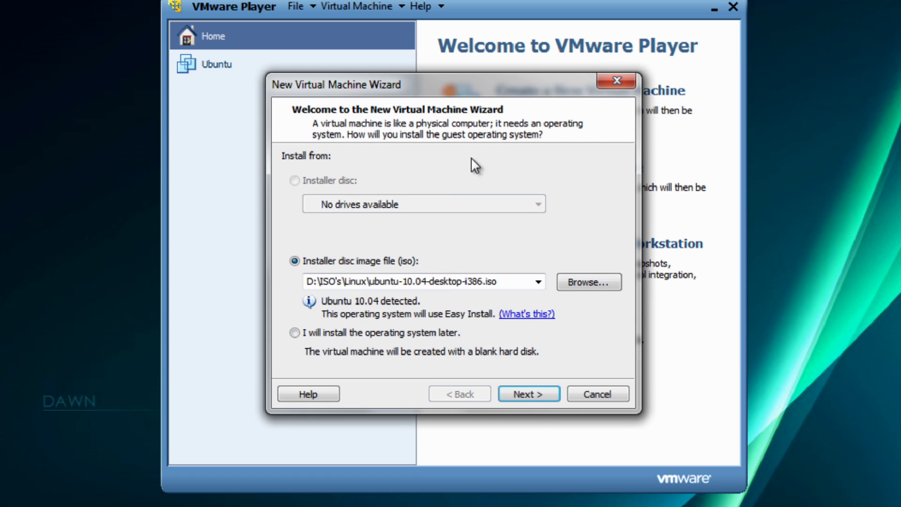
left_click(583, 281)
left_click(485, 239)
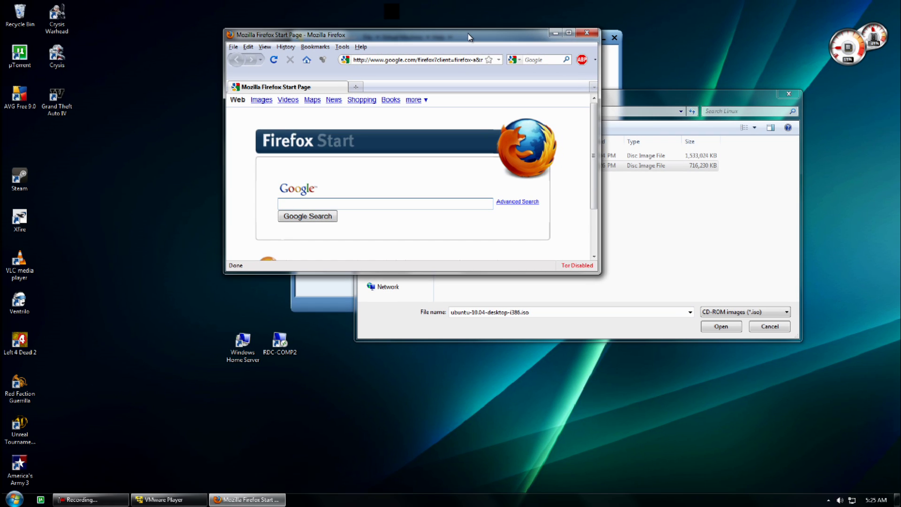
Move Firefox aside and select bt4-final.iso in the Browse for ISO Image dialog
left_click_drag(468, 36, 315, 13)
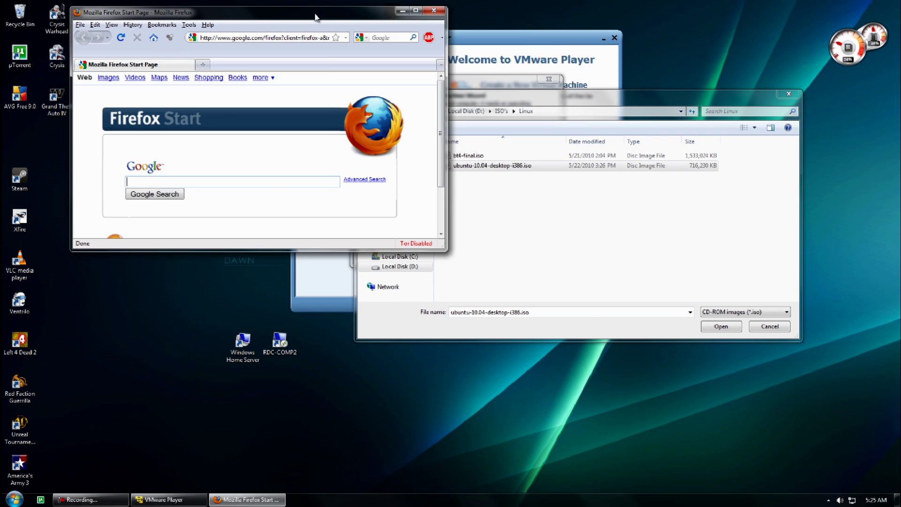
left_click(485, 192)
left_click(462, 155)
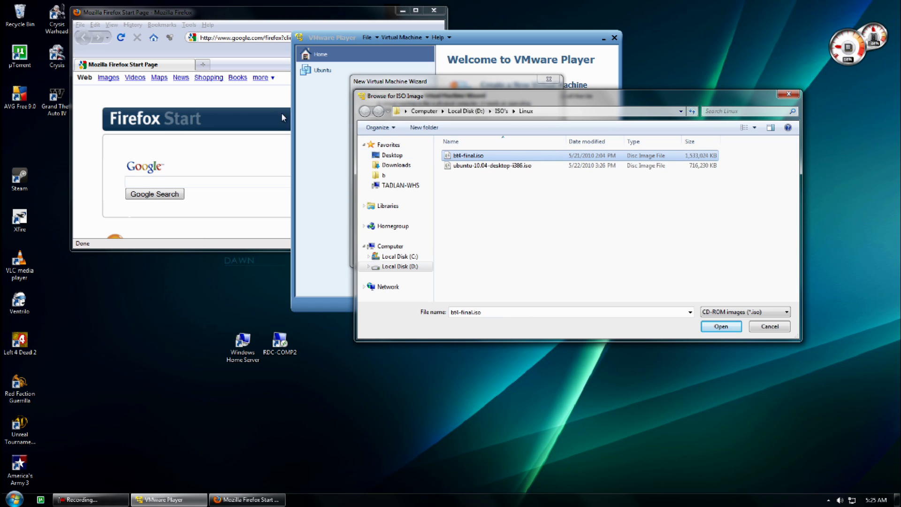
Web-search 'ubuntu', open its download page, then close Firefox and select ubuntu-10.04-desktop-i386.iso
left_click(177, 179)
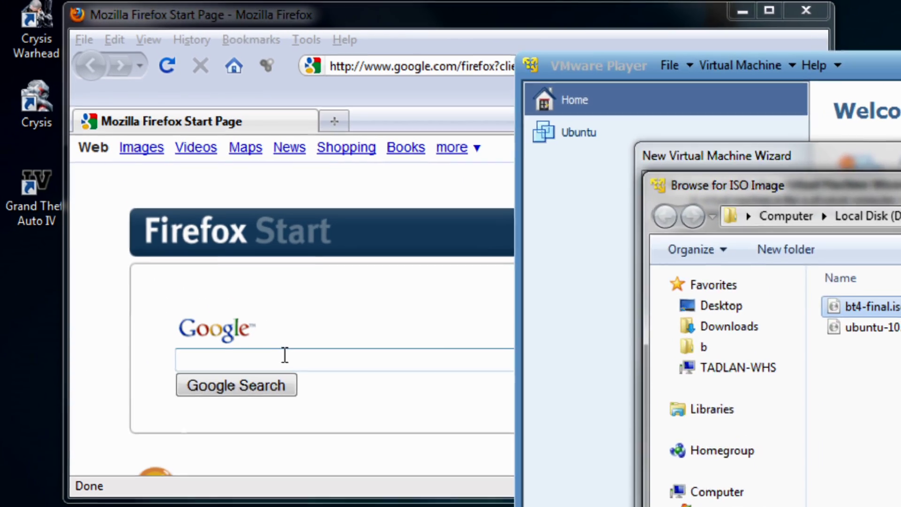
left_click(177, 179)
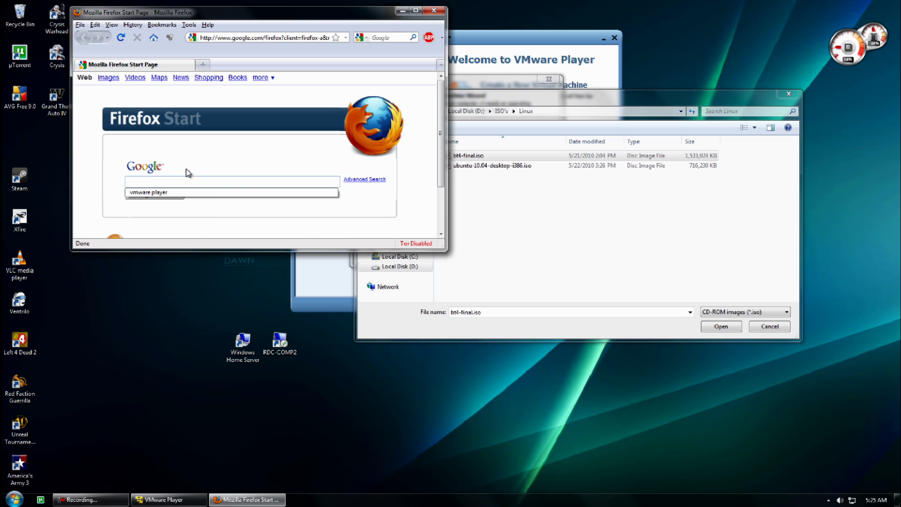
left_click(288, 40)
key("Tab")
type("ubunutu")
key("Return")
left_click(257, 149)
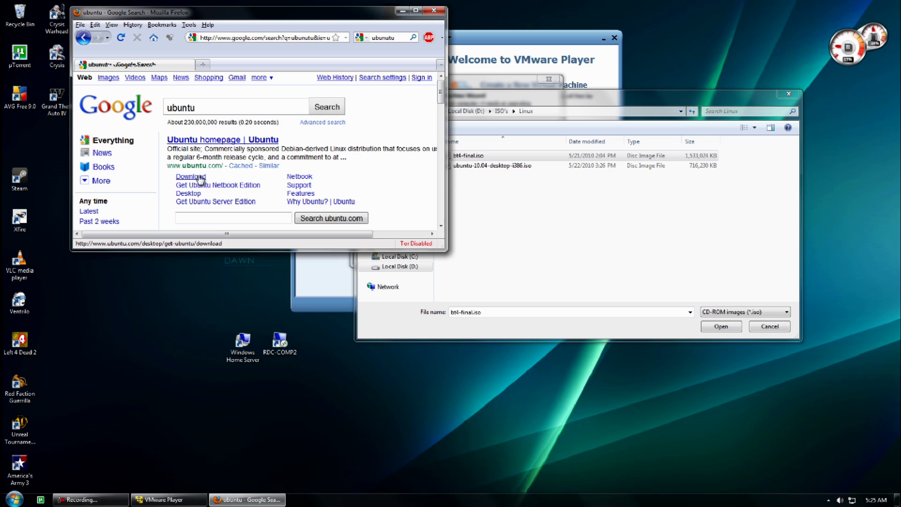
left_click(199, 177)
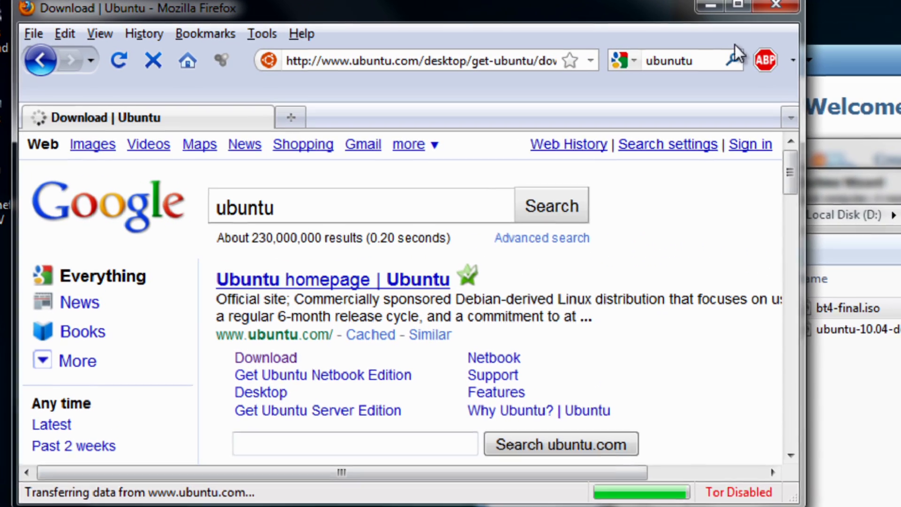
left_click(776, 5)
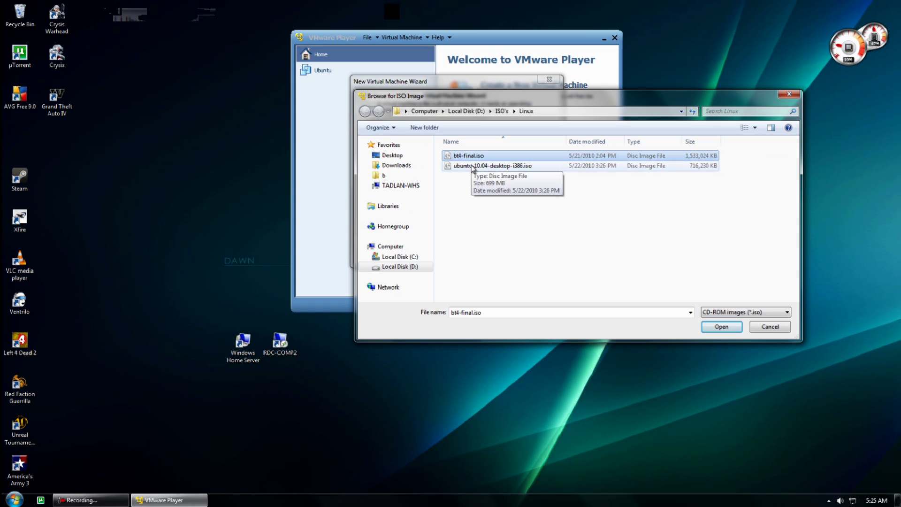
left_click(472, 168)
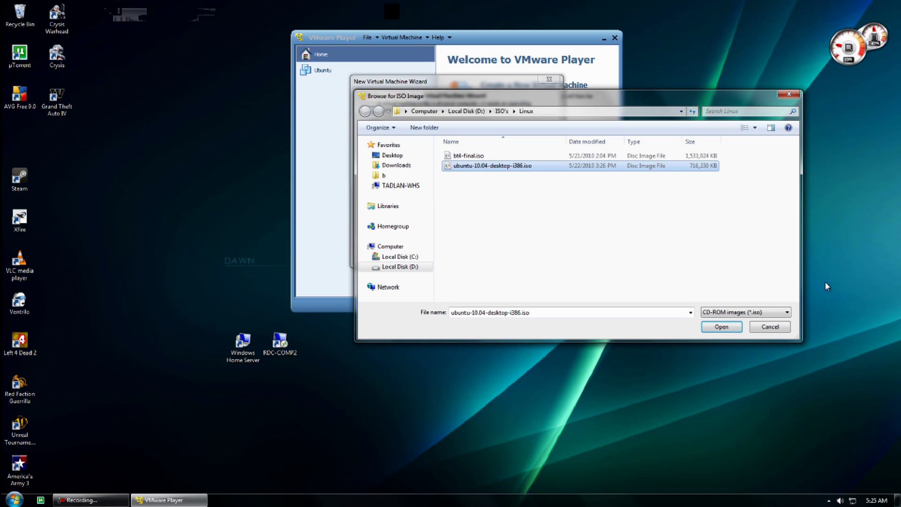
Load the Ubuntu 10.04 ISO as the installer and continue to the Easy Install personalization page
left_click(721, 327)
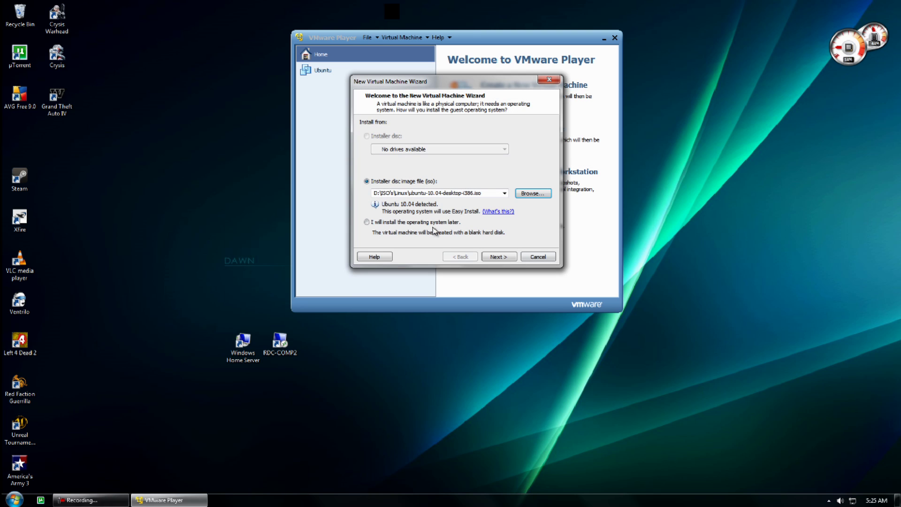
left_click(507, 258)
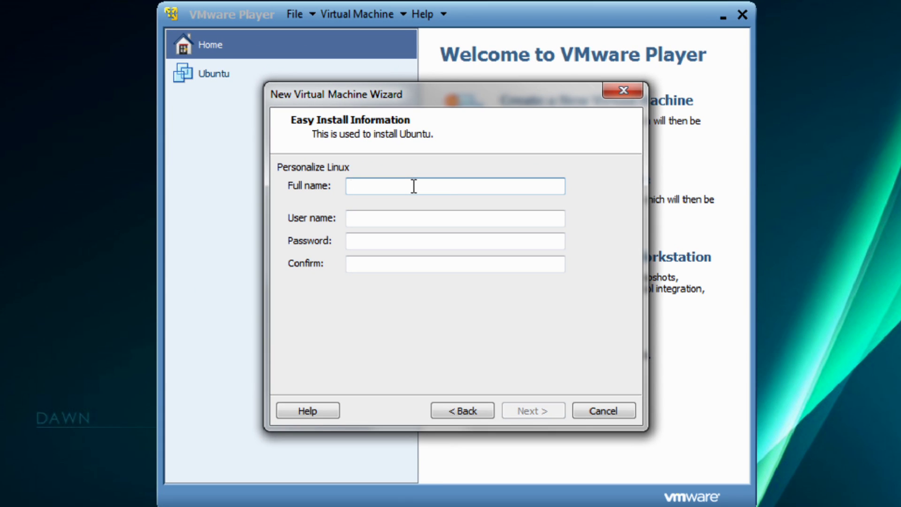
Enter the account's full name and user name in the Easy Install fields
type("Bob tutorial")
key("Tab")
type("h0lyj3us")
type("sus")
key("Tab")
Enter the account password and a matching confirmation, retyping the mismatch, then continue
type("•••••••••")
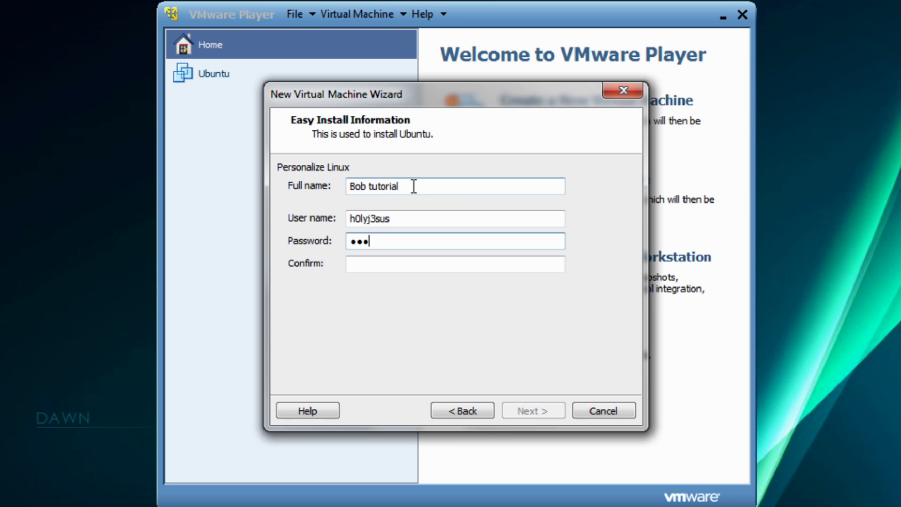
key("Tab")
type("••")
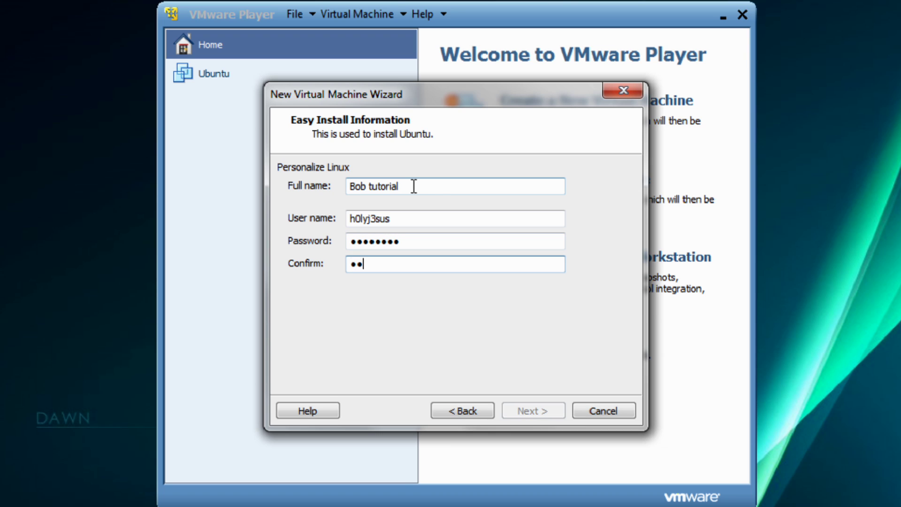
key("ctrl+a")
key("BackSpace")
key("shift+Tab")
key("BackSpace")
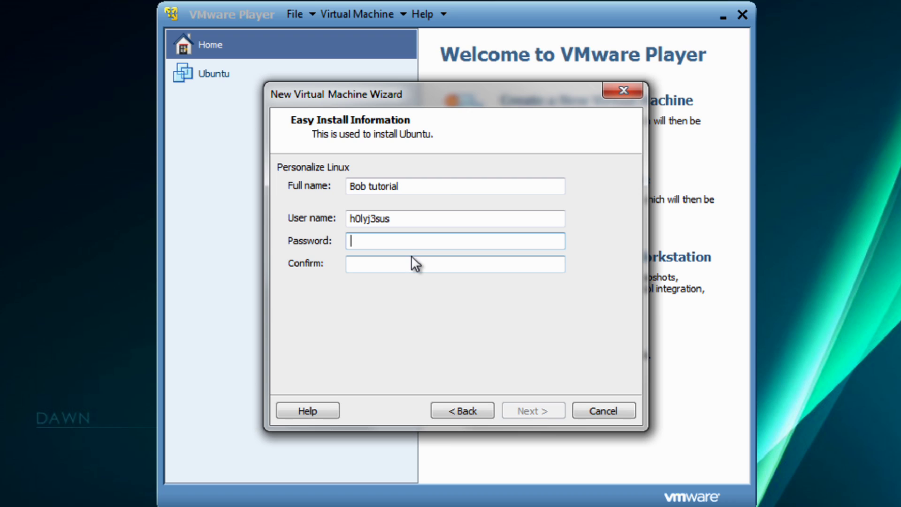
type("•••••••••")
key("Tab")
type("•••••••••")
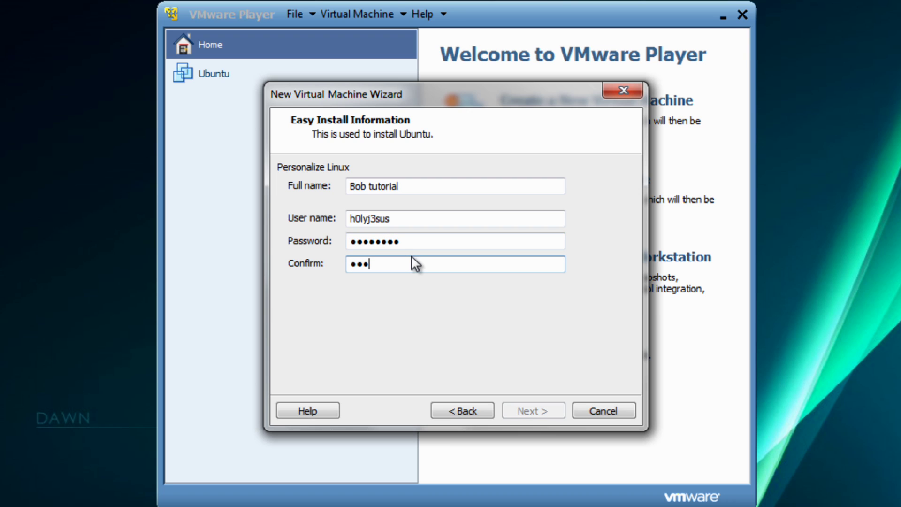
key("Return")
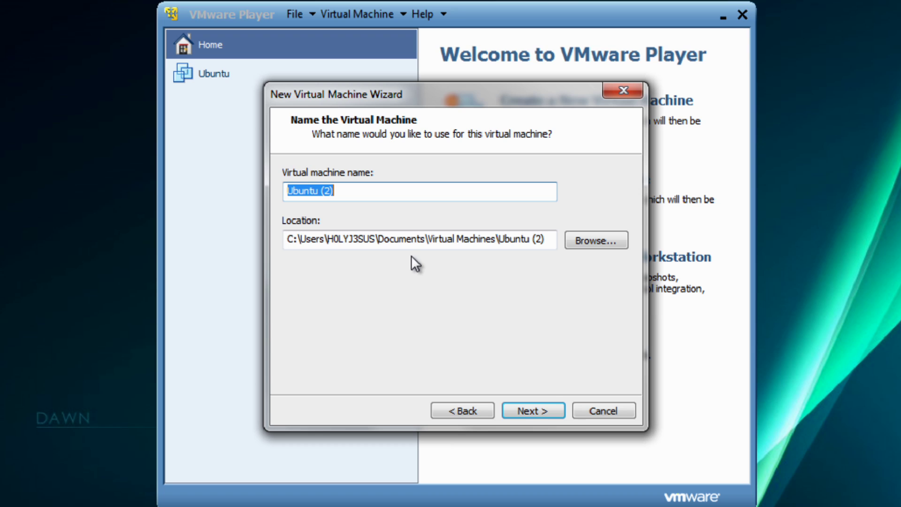
Rename the machine from 'Ubuntu (2)' to 'Ubuntu (tutorial)', review its location path, and continue
left_click(333, 191)
key("BackSpace")
type("turu")
key("BackSpace")
key("BackSpace")
type("tu")
key("BackSpace")
type("orial")
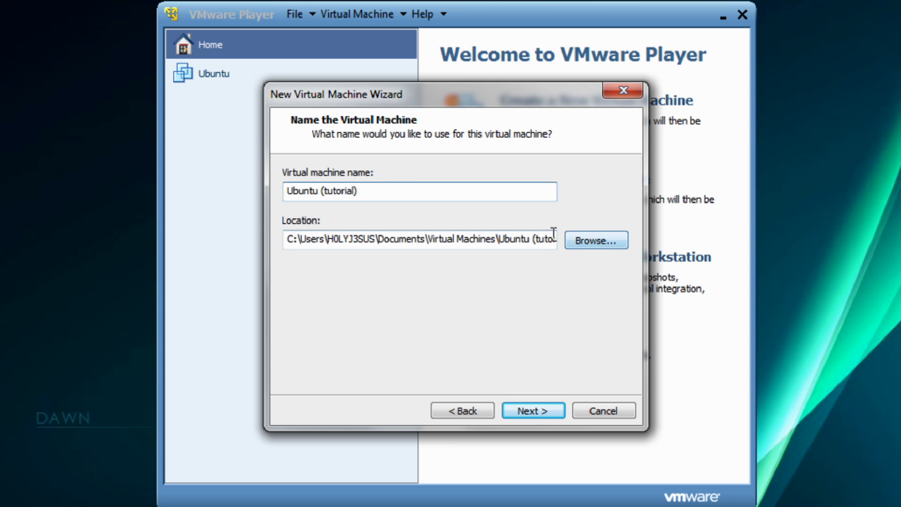
left_click_drag(485, 243, 606, 252)
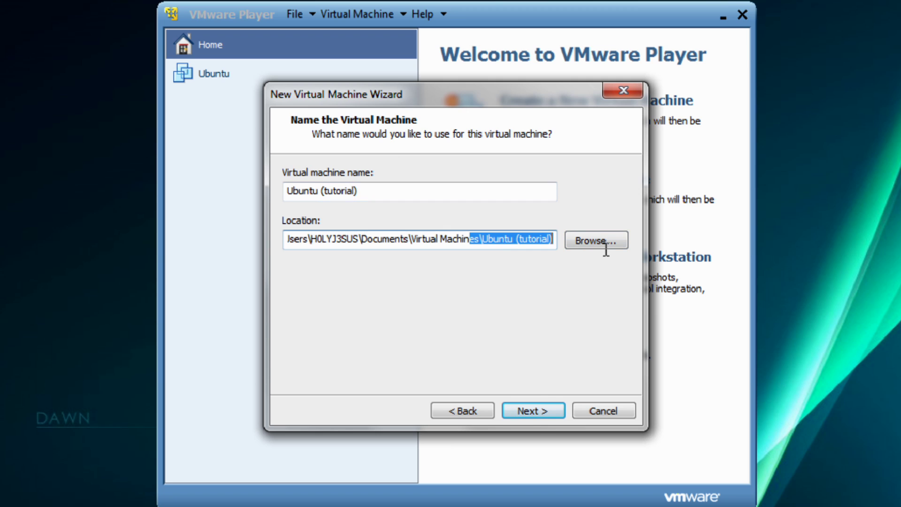
left_click(491, 243)
left_click_drag(362, 240, 558, 258)
left_click(534, 409)
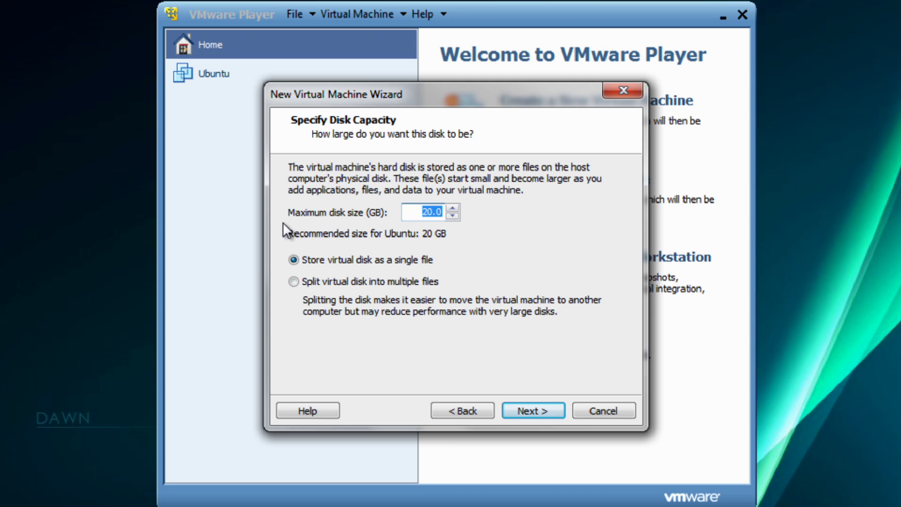
Lower the maximum disk size from 20.0 GB to 10.0 GB and proceed to the summary
left_click(452, 217)
left_click(453, 216)
left_click(452, 216)
left_click(453, 208)
left_click(453, 216)
left_click(452, 216)
left_click(453, 215)
left_click(453, 215)
left_click(544, 413)
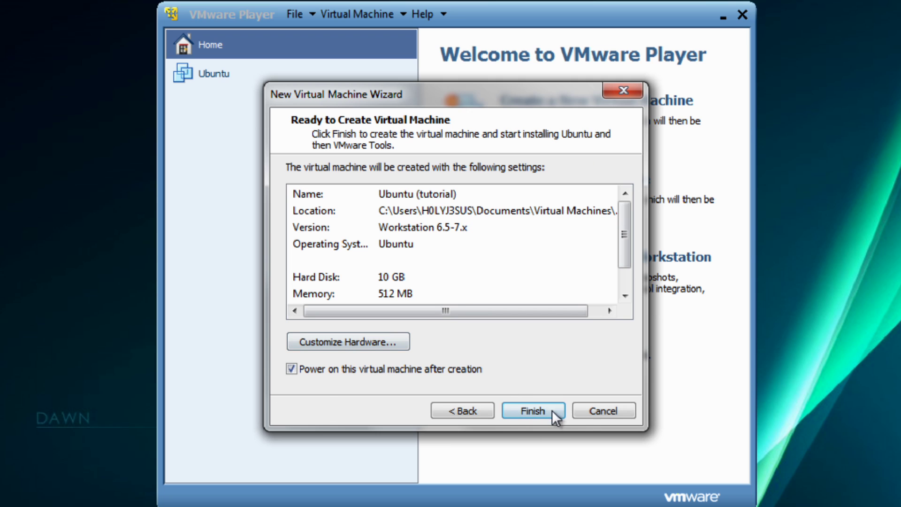
In Customize Hardware, raise memory to 1024 MB and set the processors to 2 cores
left_click_drag(628, 240, 628, 268)
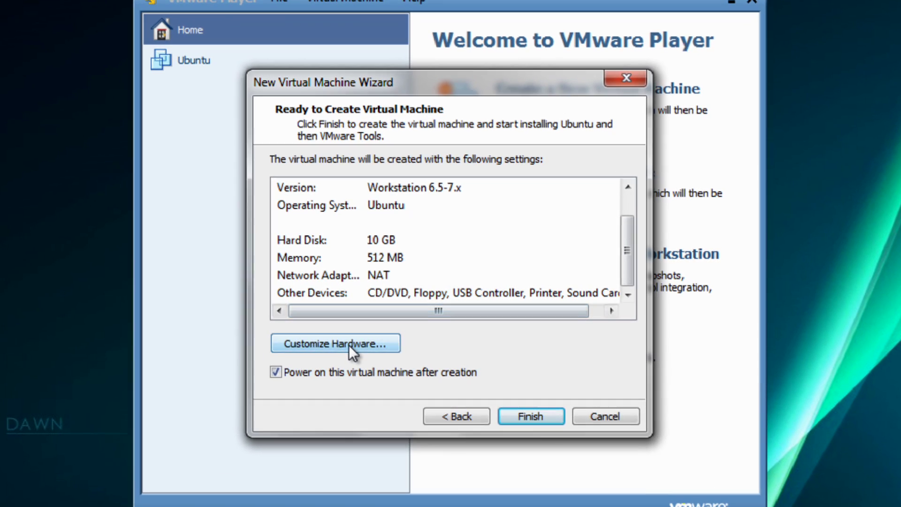
left_click(362, 344)
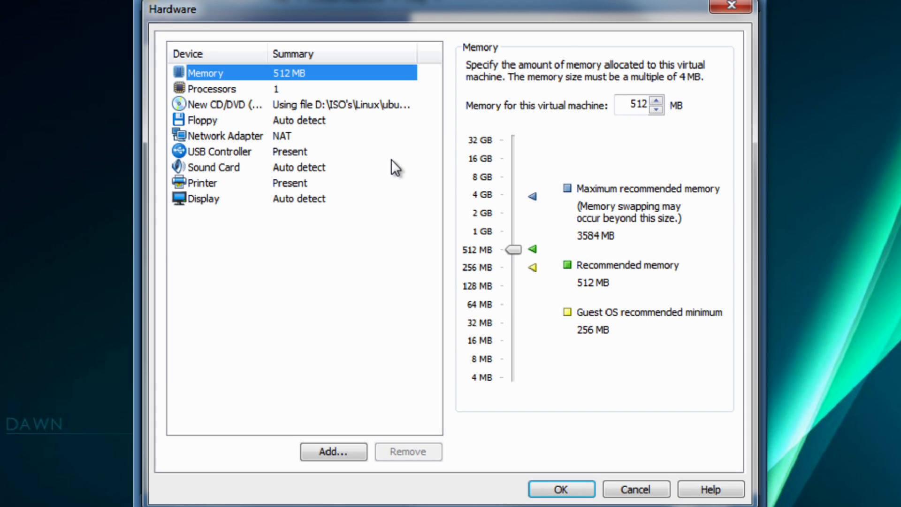
left_click_drag(517, 253, 519, 233)
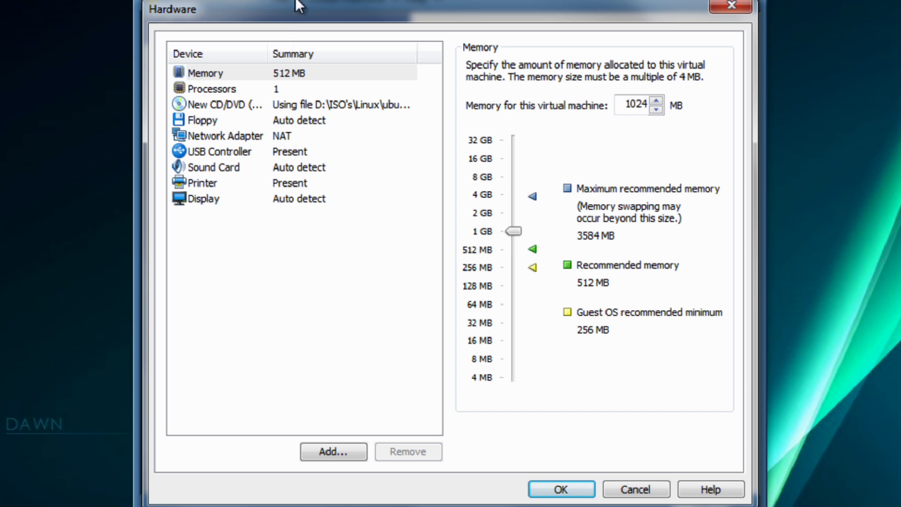
left_click(289, 83)
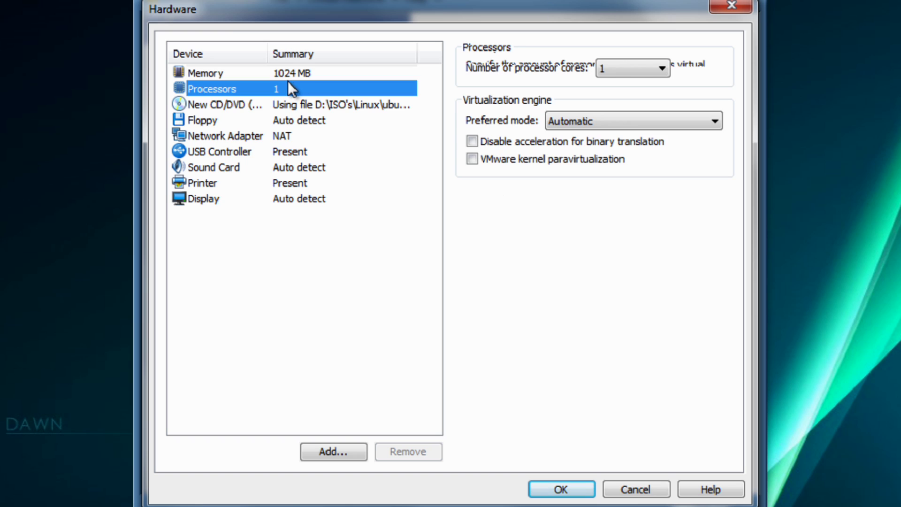
left_click(632, 66)
left_click(634, 97)
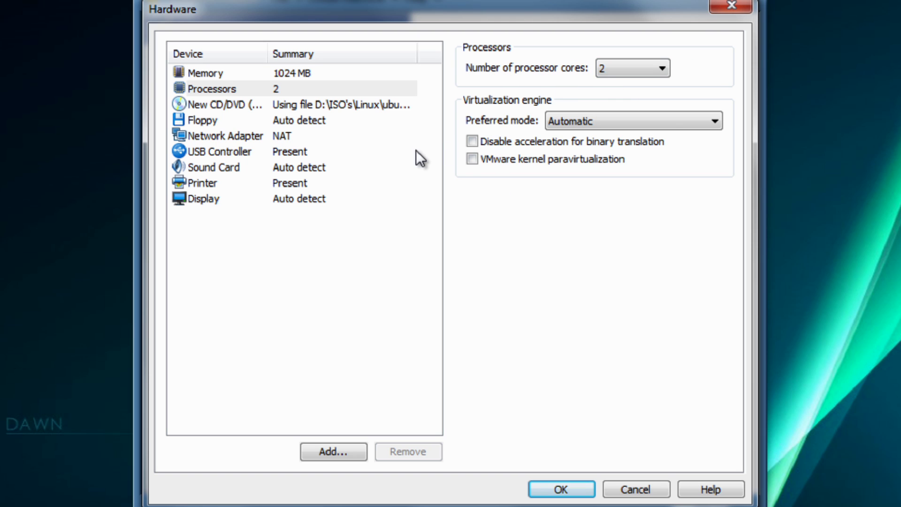
Review the floppy, network, USB, sound, display and printer settings, then apply the hardware changes
left_click(315, 123)
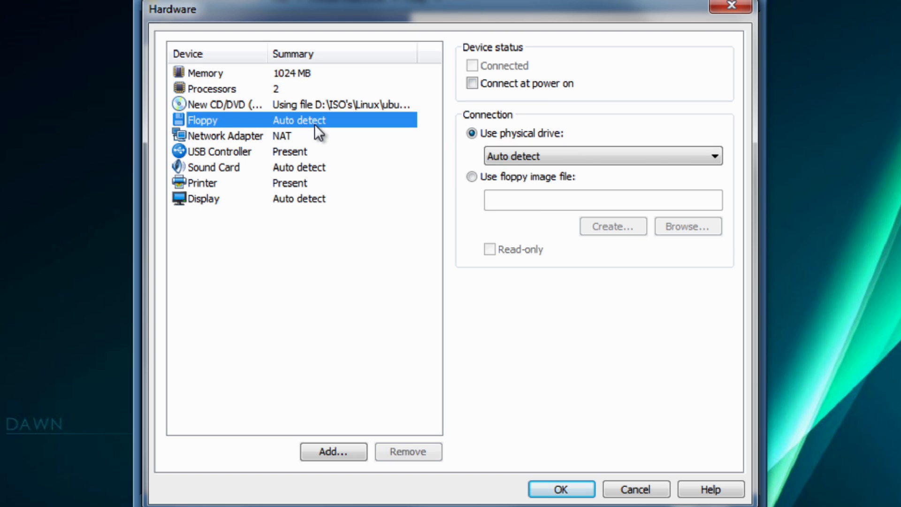
left_click(303, 138)
left_click(300, 154)
left_click(299, 166)
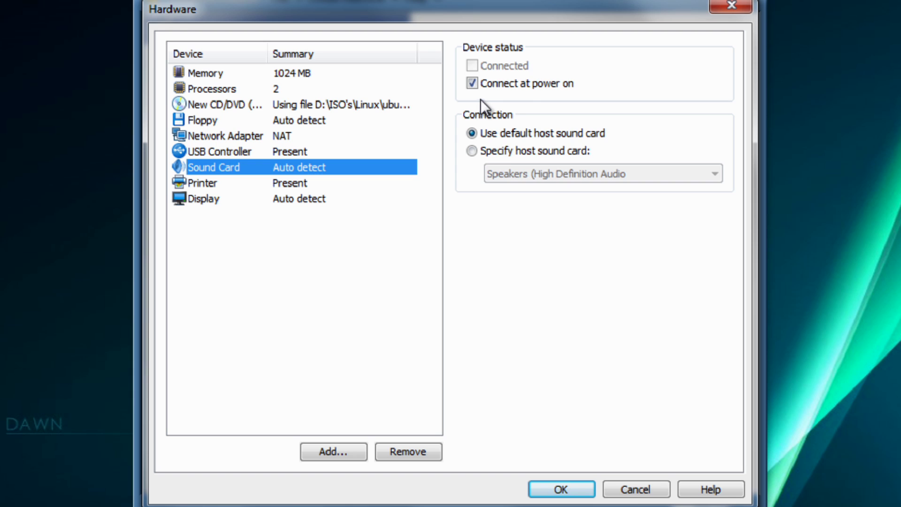
left_click(319, 202)
left_click(306, 183)
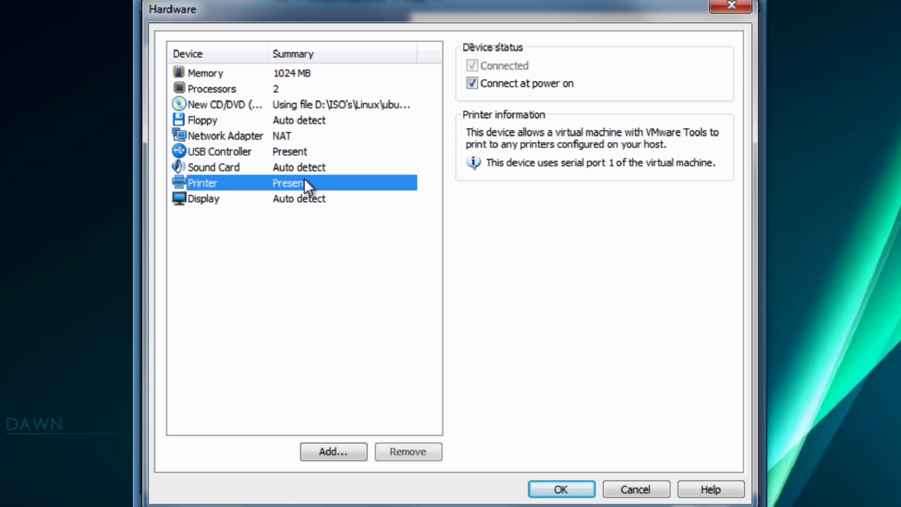
left_click(314, 136)
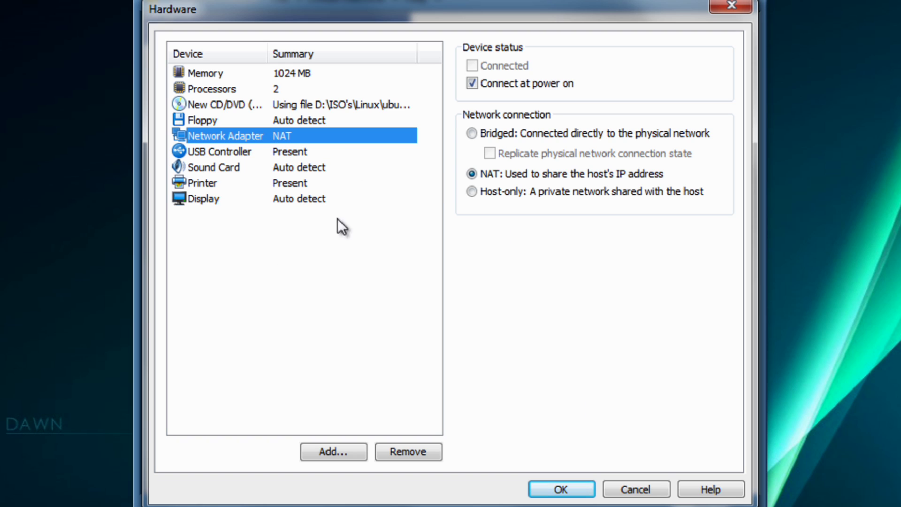
left_click(301, 183)
left_click(302, 167)
left_click(303, 122)
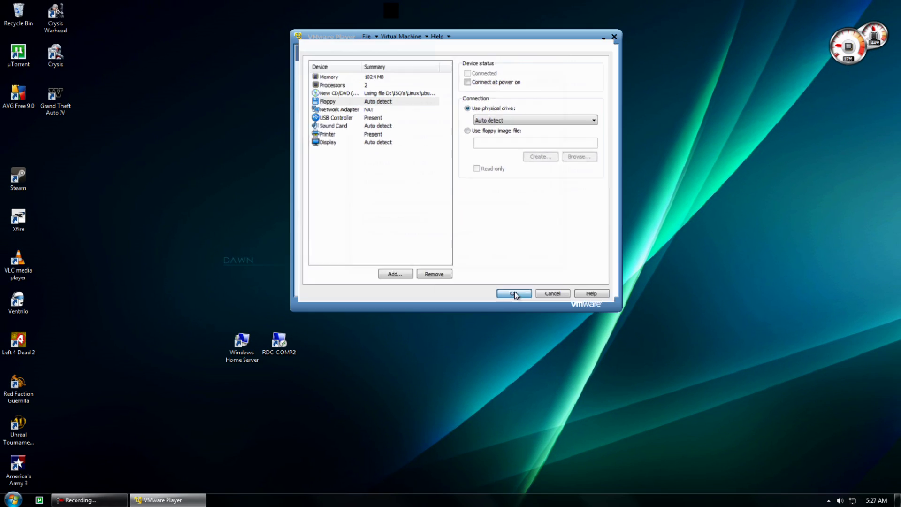
left_click(557, 474)
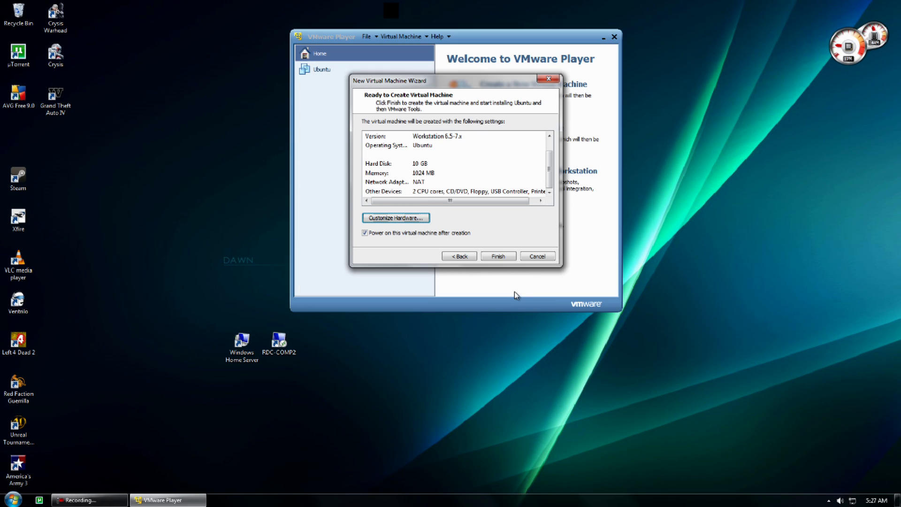
Create the Ubuntu (tutorial) machine and dismiss the USB warning and Easy Install notice
left_click(501, 257)
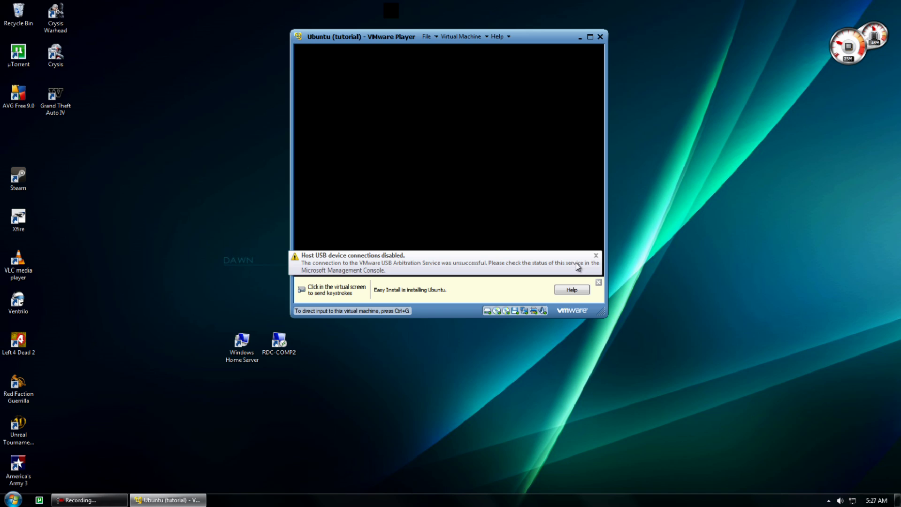
left_click(596, 257)
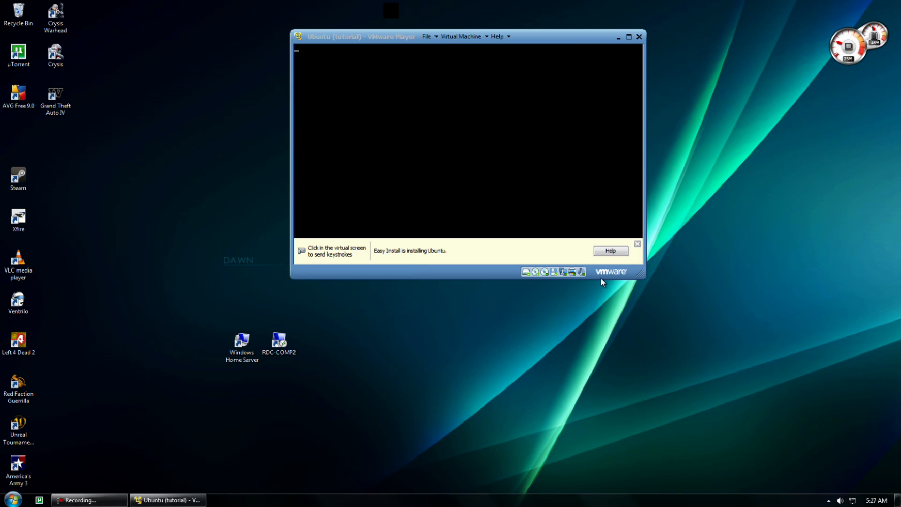
left_click(638, 244)
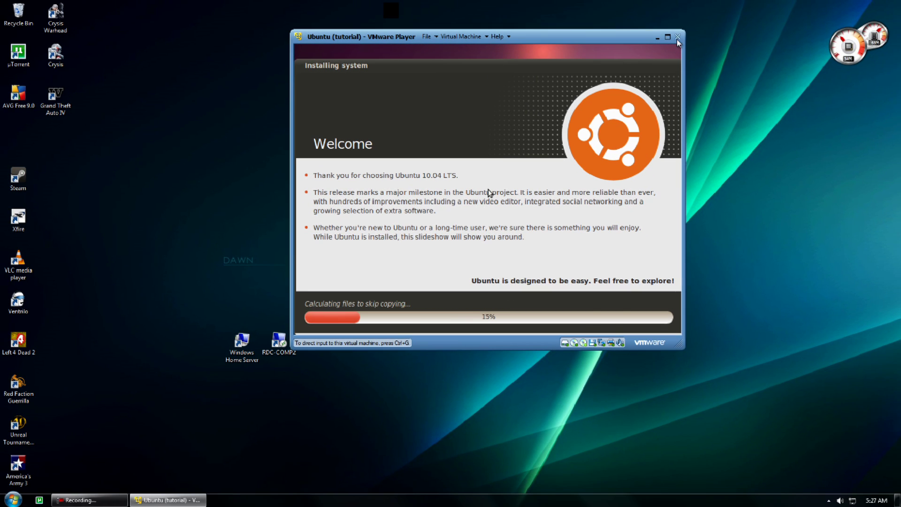
Close the installing machine's window, leaving it running, and relaunch VMware Player from the desktop
left_click(733, 18)
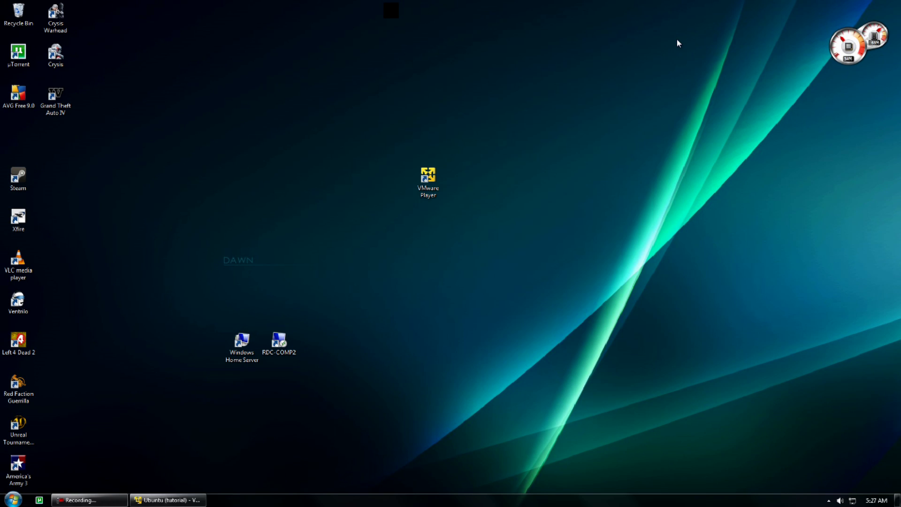
left_click(167, 500)
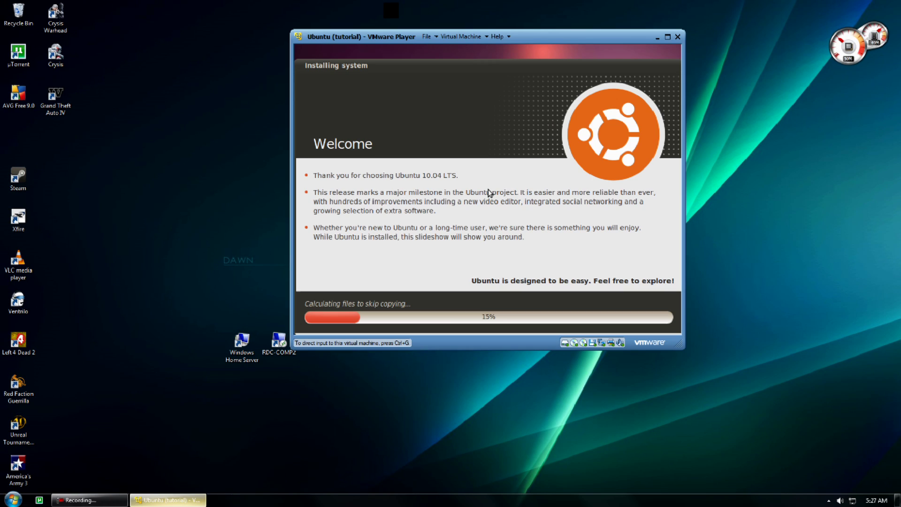
left_click(678, 37)
left_click(428, 182)
double_click(428, 182)
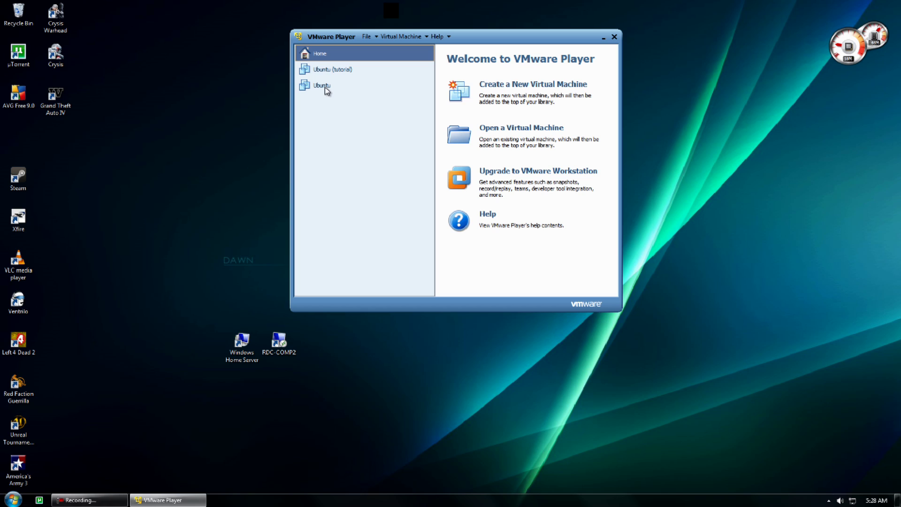
Resume the suspended Ubuntu machine from the library, dismissing the USB warning and leaving full screen
left_click(324, 86)
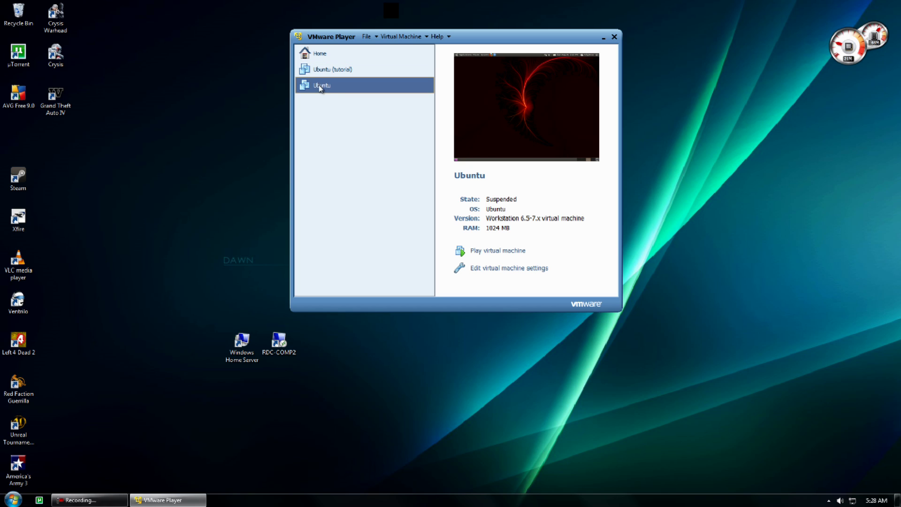
left_click(490, 251)
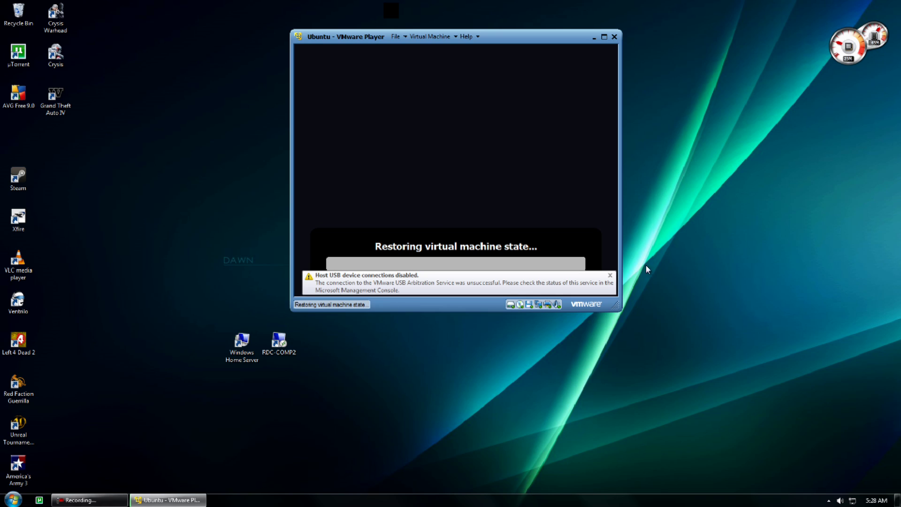
left_click(611, 276)
left_click(604, 36)
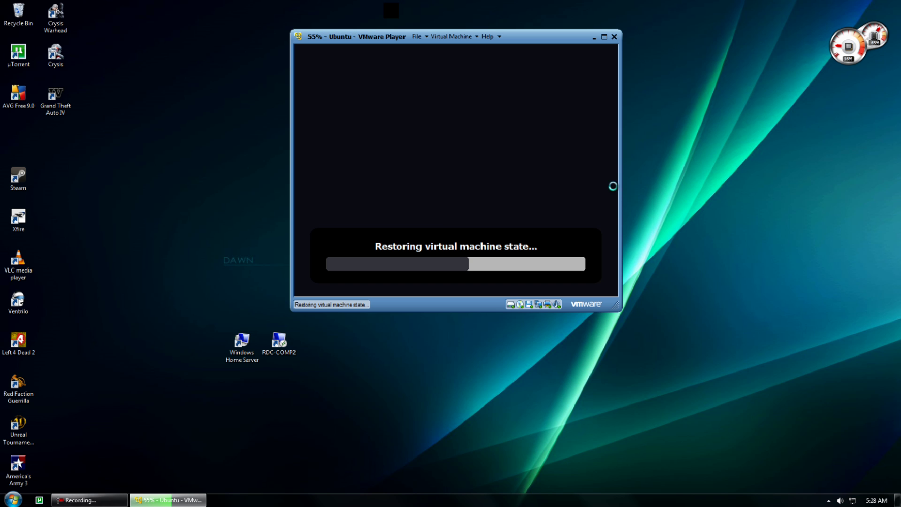
left_click(614, 6)
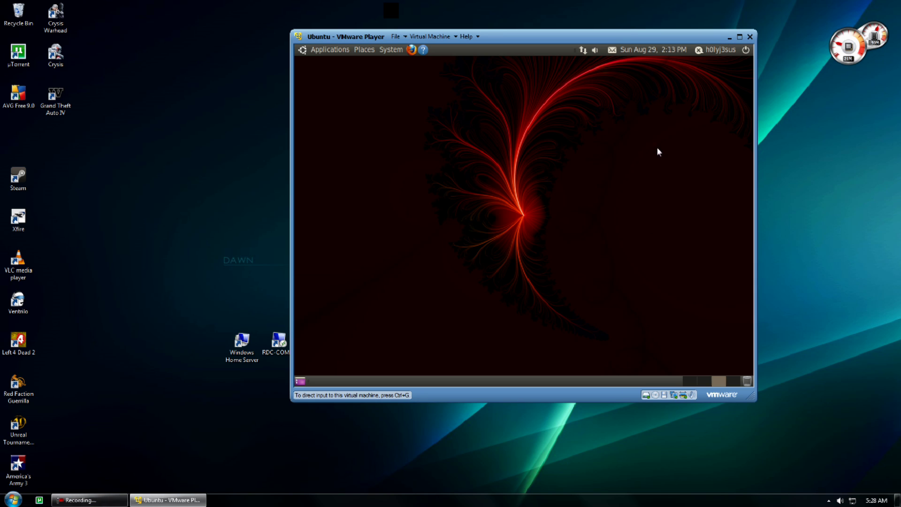
Move the Ubuntu window up-left, drag its corner larger, then switch it to full screen
left_click_drag(618, 30, 543, 12)
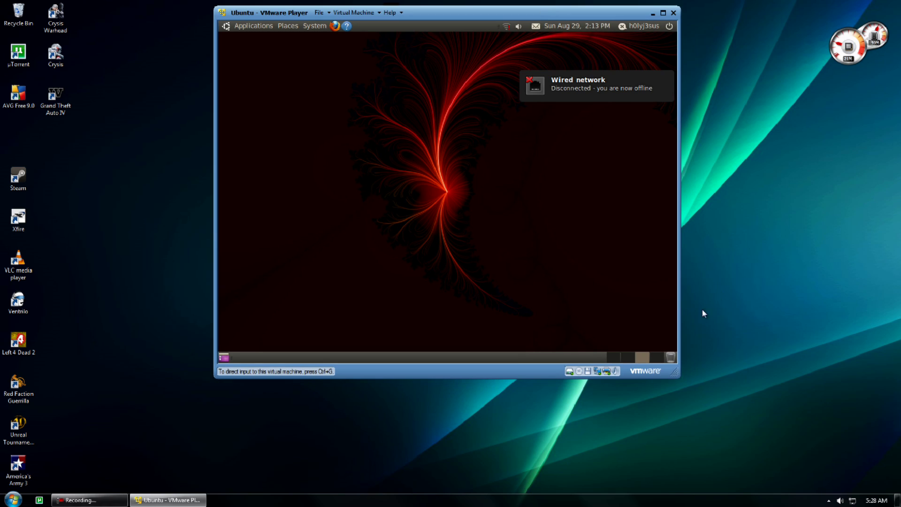
left_click_drag(675, 376, 791, 449)
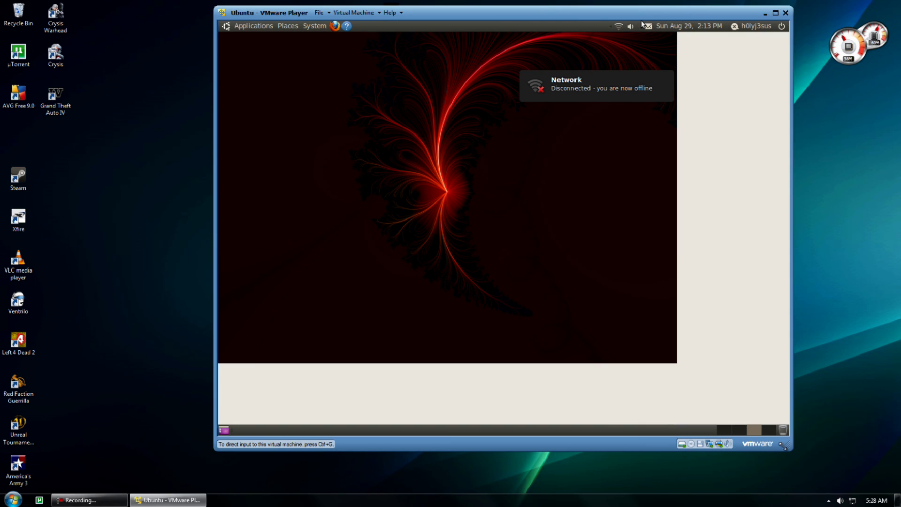
left_click(776, 12)
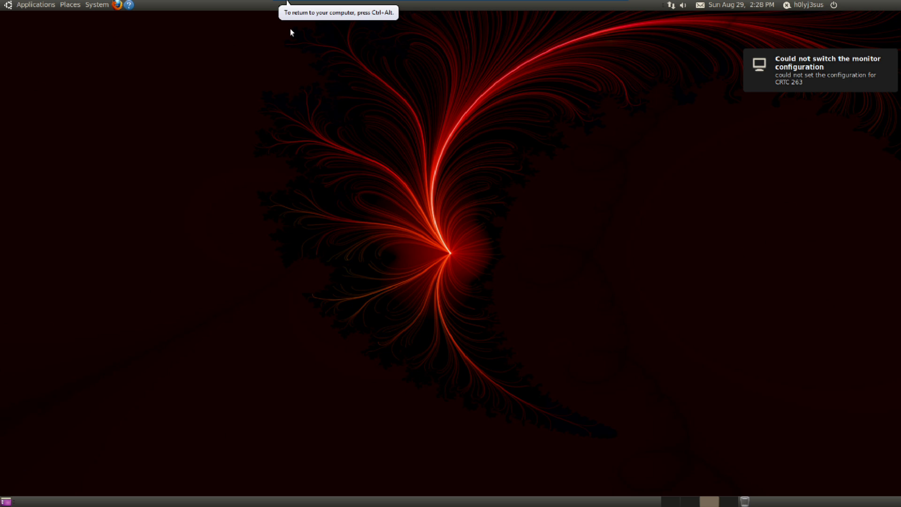
In the Ubuntu guest's Firefox, load the IVIUPPET BLOG from the 'fviup' suggestion, then close Firefox
left_click(117, 4)
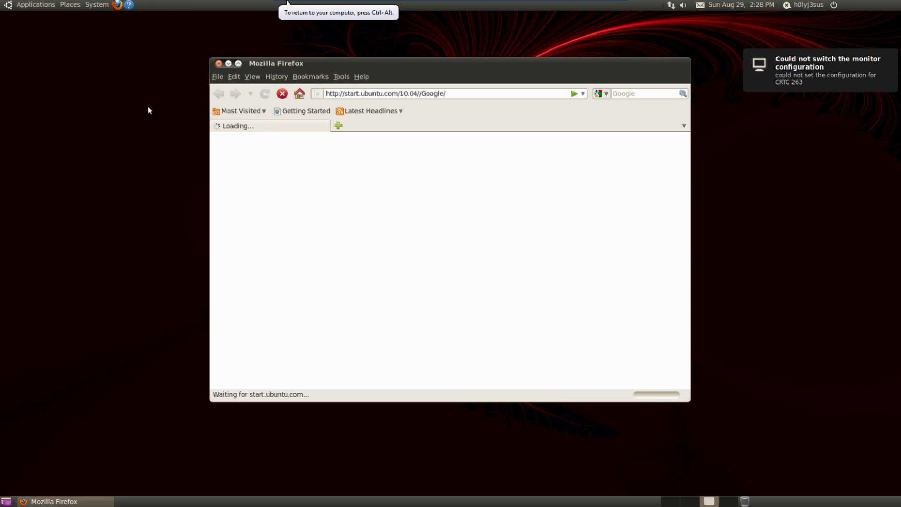
left_click_drag(368, 93, 454, 92)
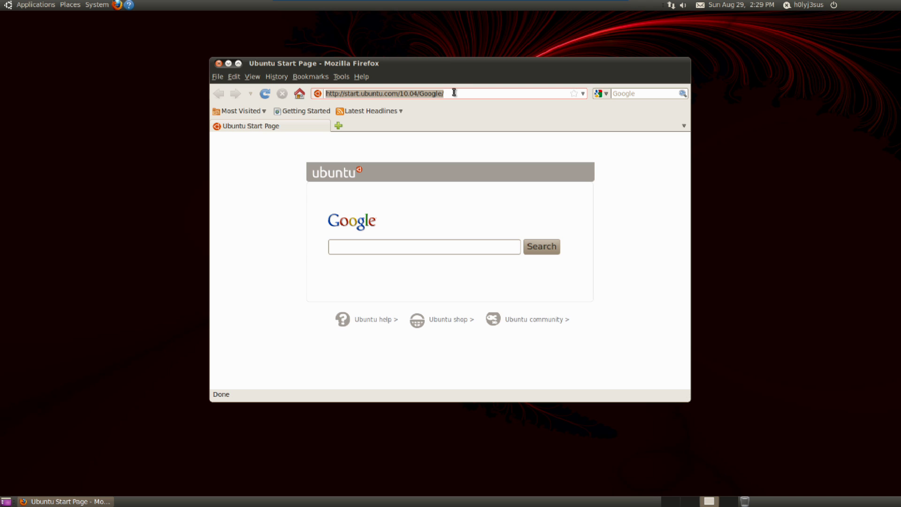
type("f")
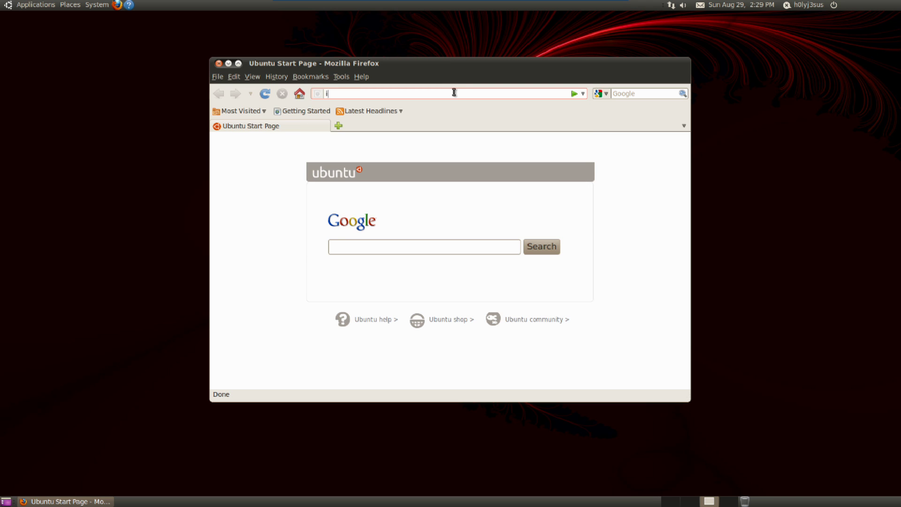
type("viupp")
key("Down")
key("Return")
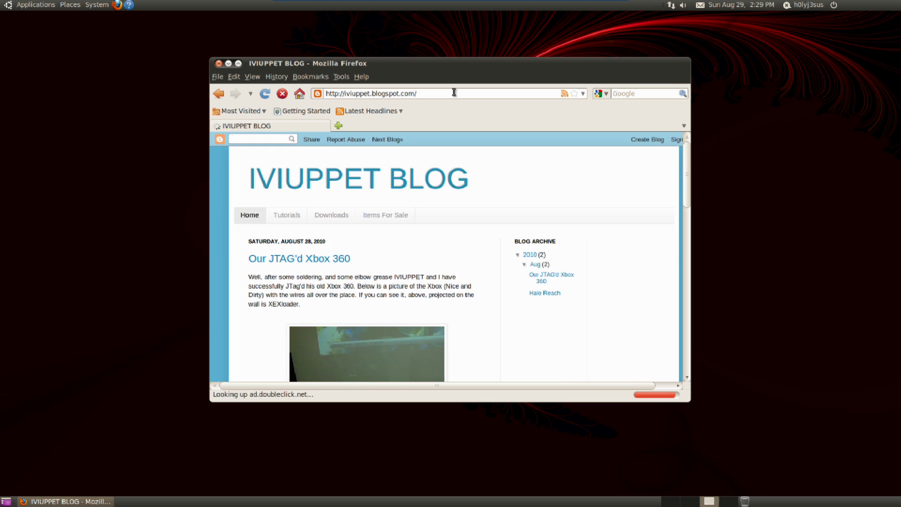
left_click_drag(504, 71, 456, 103)
key("alt+F4")
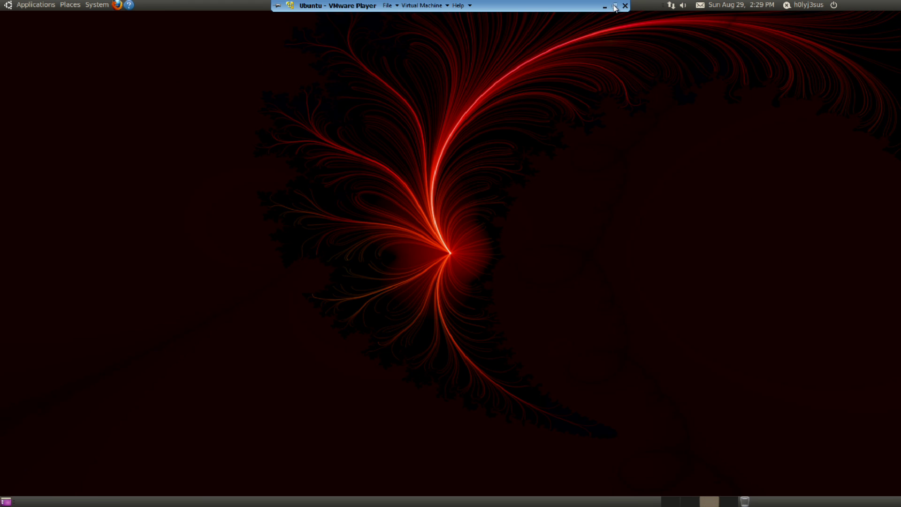
Exit full screen, reposition the player window, and close the Ubuntu machine's window
left_click(613, 3)
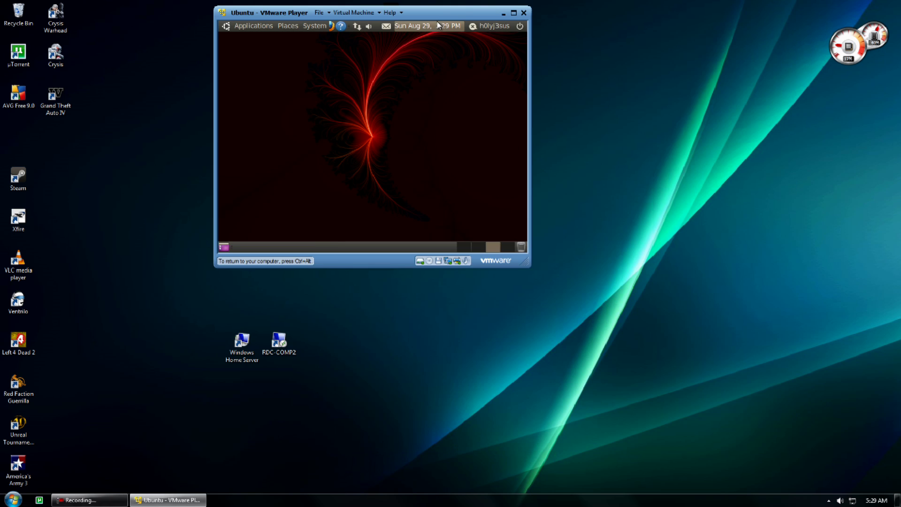
left_click_drag(443, 18, 496, 69)
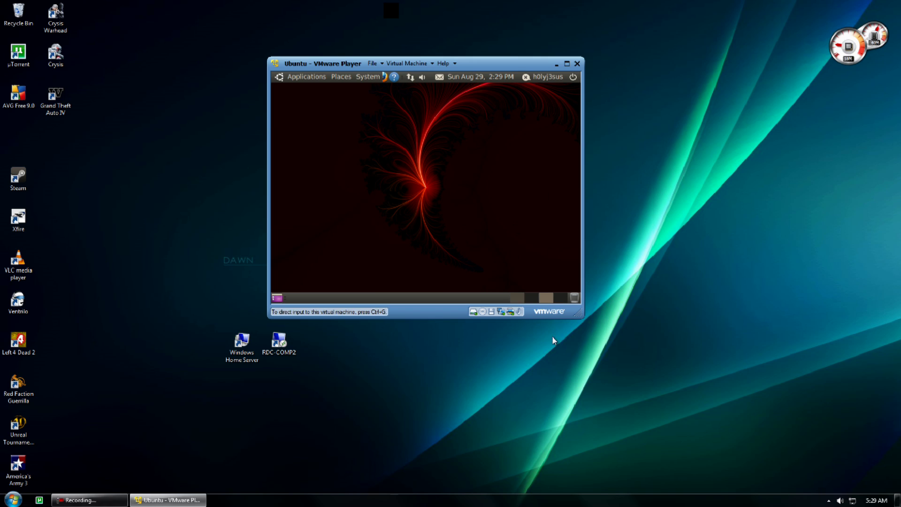
left_click(188, 146)
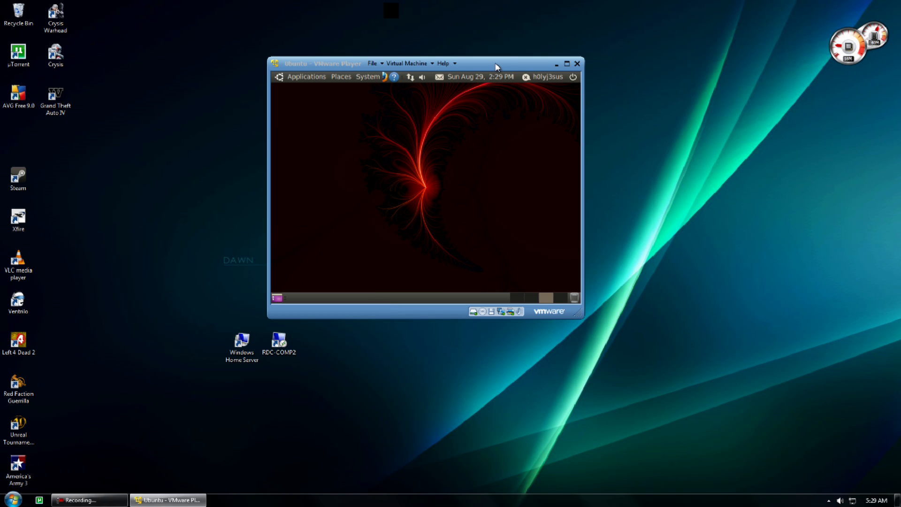
left_click_drag(499, 65, 505, 32)
left_click(583, 32)
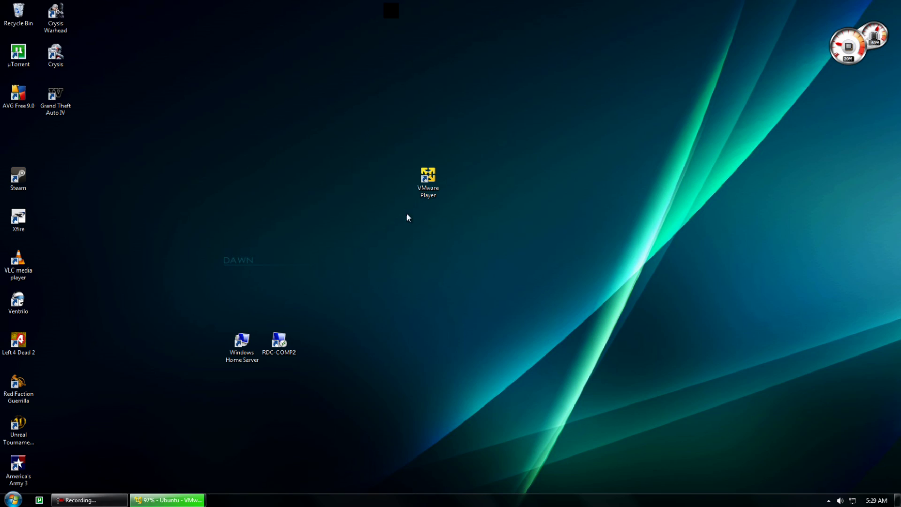
Close the remaining VMware Player window
double_click(428, 172)
left_click(584, 31)
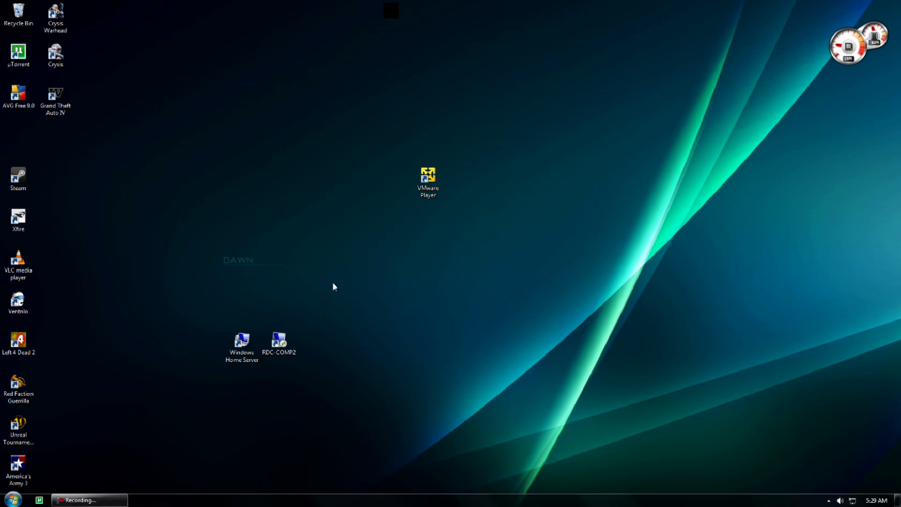
left_click_drag(545, 46, 445, 96)
Drag selection boxes around the VMware Player desktop icon, then click the taskbar's lower-left area
left_click_drag(385, 93, 409, 102)
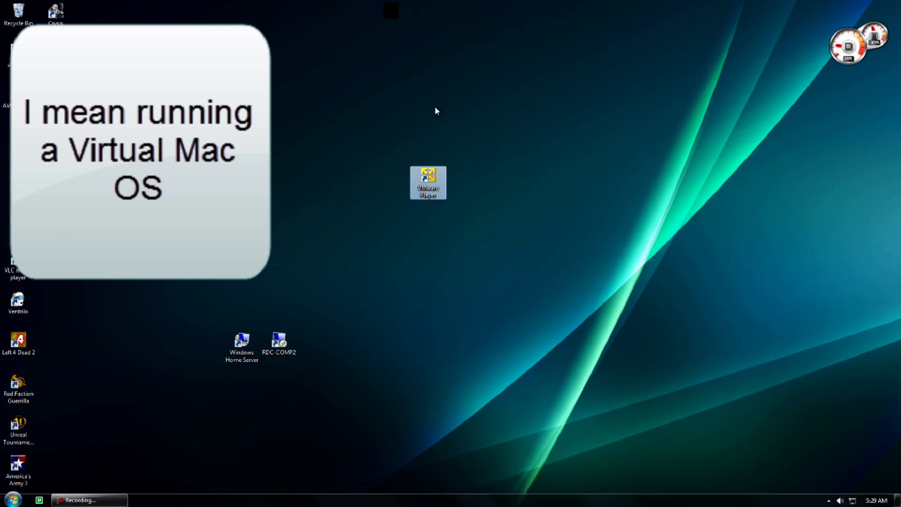
left_click_drag(311, 91, 603, 269)
left_click(580, 259)
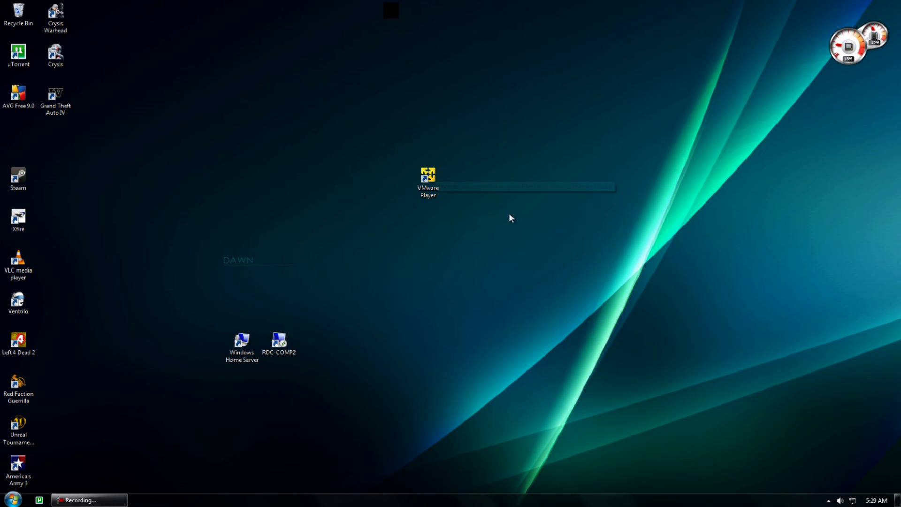
left_click_drag(406, 162, 399, 268)
mouse_move(82, 500)
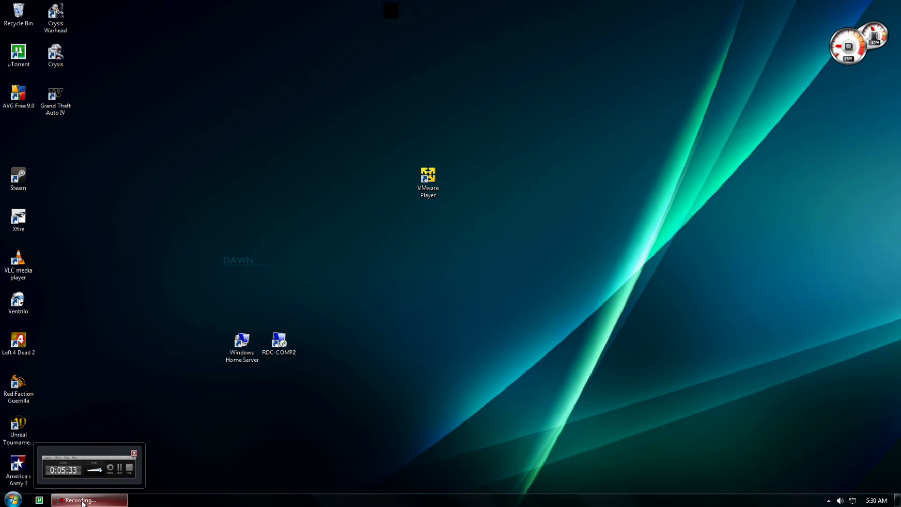
left_click(82, 501)
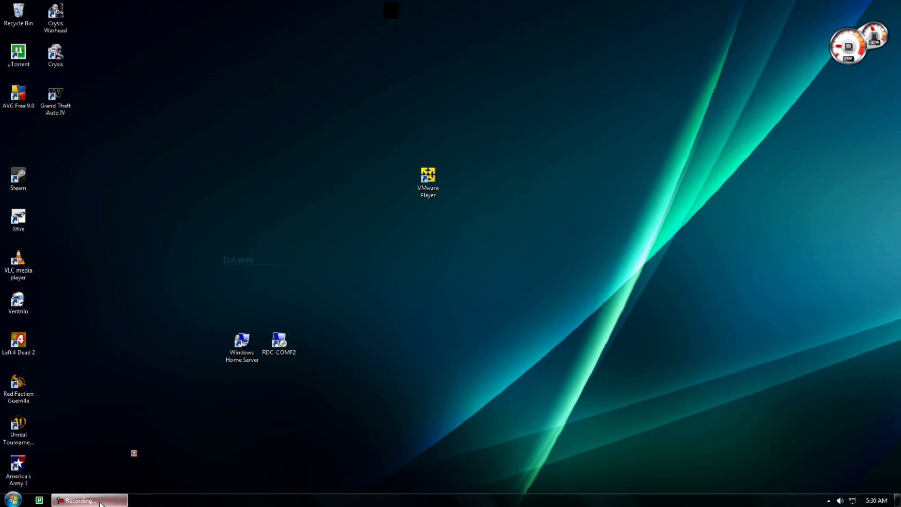